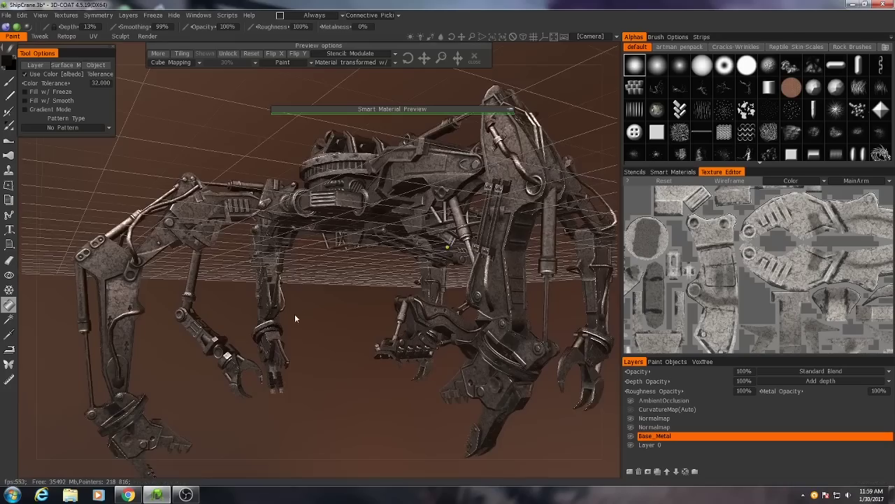
Save the scene and add a new layer named Paint directly above Base_Metal.
{"action": "middle_click_drag", "start_coordinate": [295, 313], "coordinate": [303, 276]}
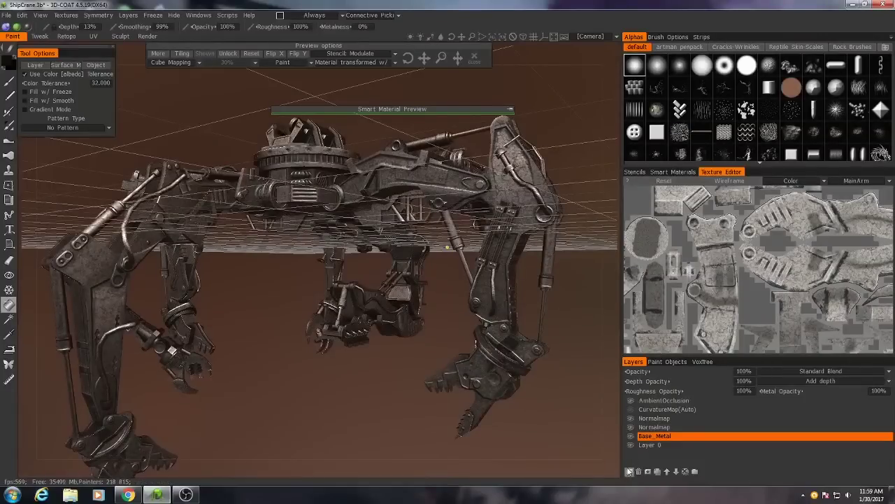
{"action": "key", "text": "ctrl+s"}
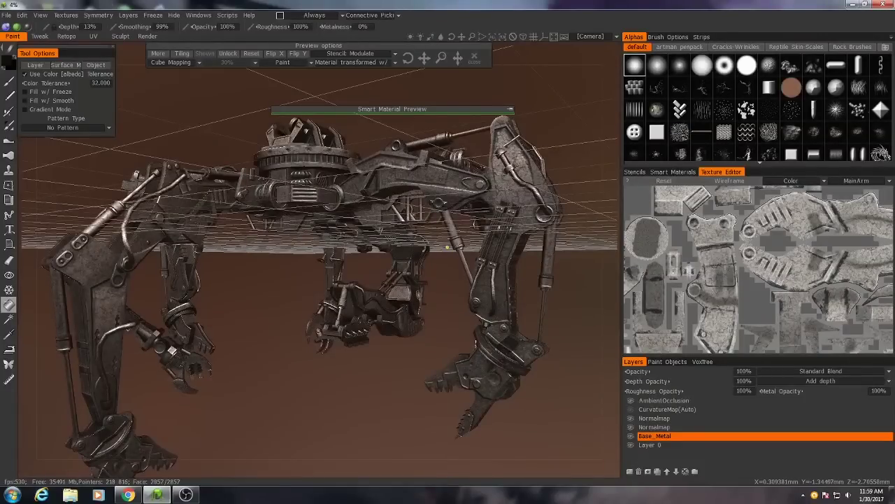
{"action": "left_click", "coordinate": [628, 471]}
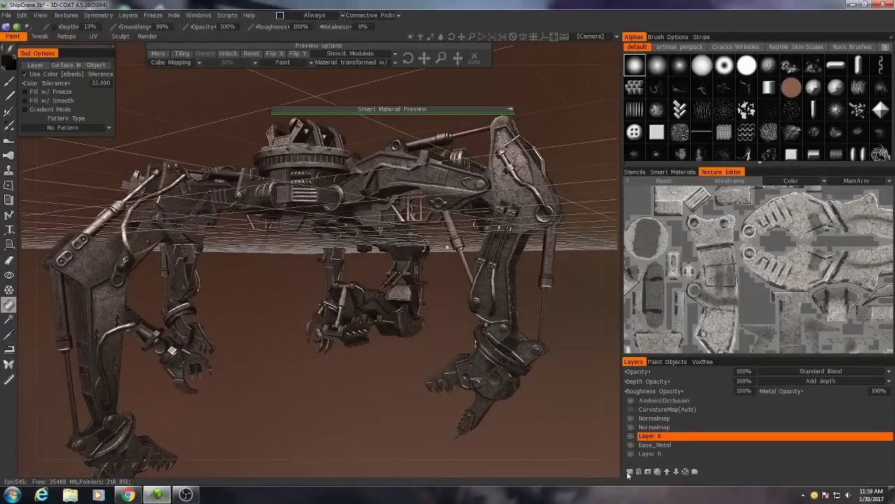
{"action": "double_click", "coordinate": [650, 436]}
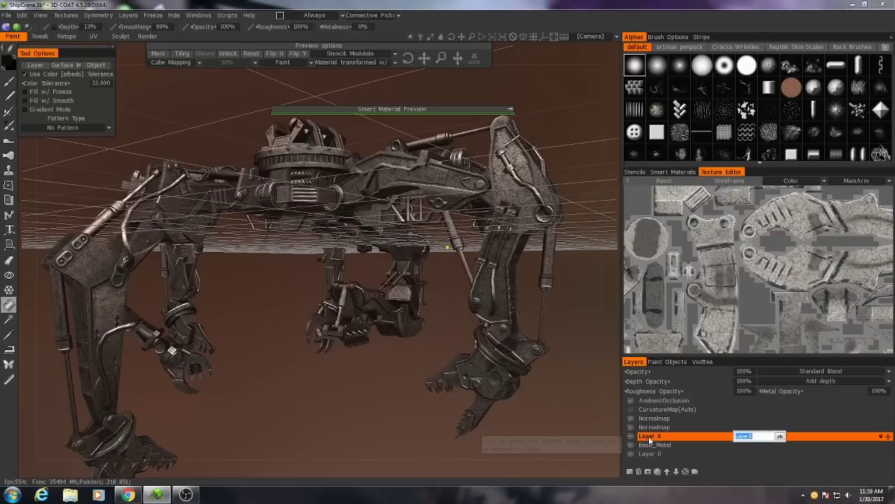
{"action": "type", "text": "Paint"}
{"action": "key", "text": "Return"}
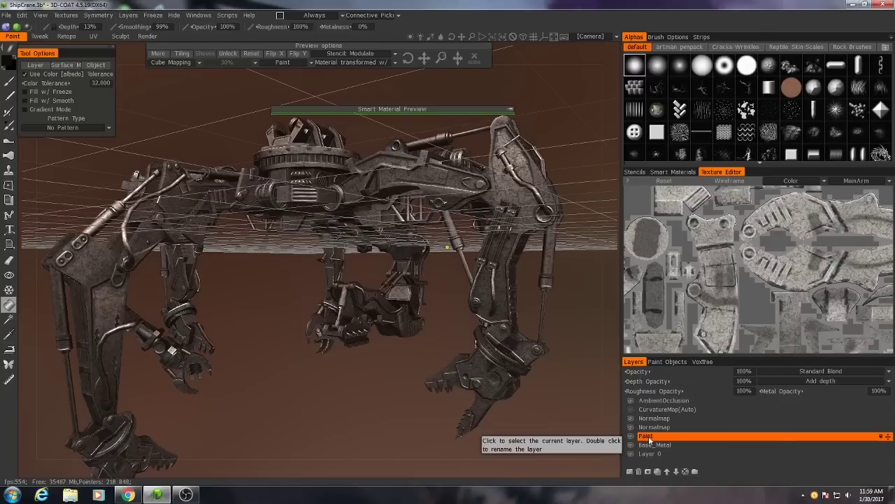
Open the Vehicle_Paint smart material from the paints folder in the Smart Material Editor with its color set to Modulate.
{"action": "left_click", "coordinate": [674, 172]}
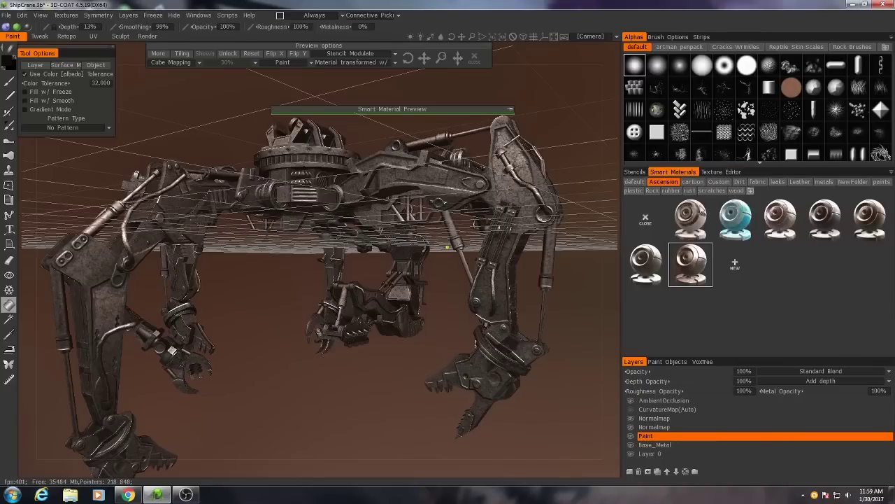
{"action": "left_click", "coordinate": [881, 184]}
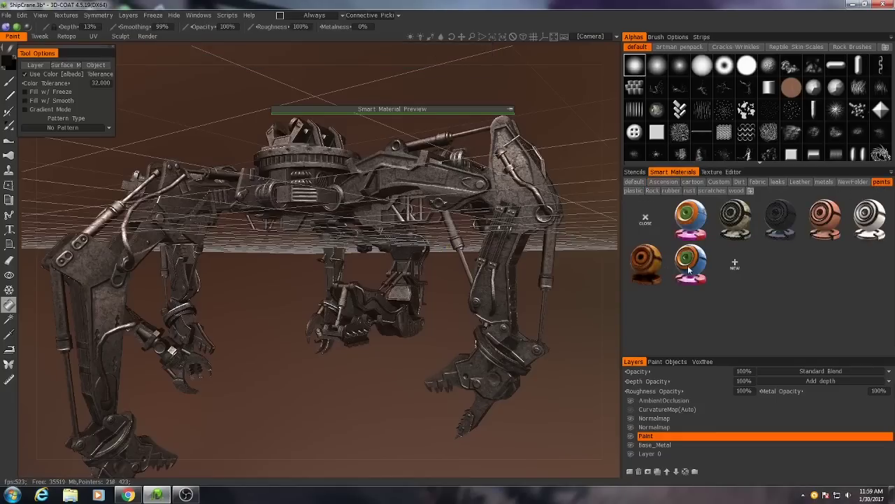
{"action": "mouse_move", "coordinate": [689, 269]}
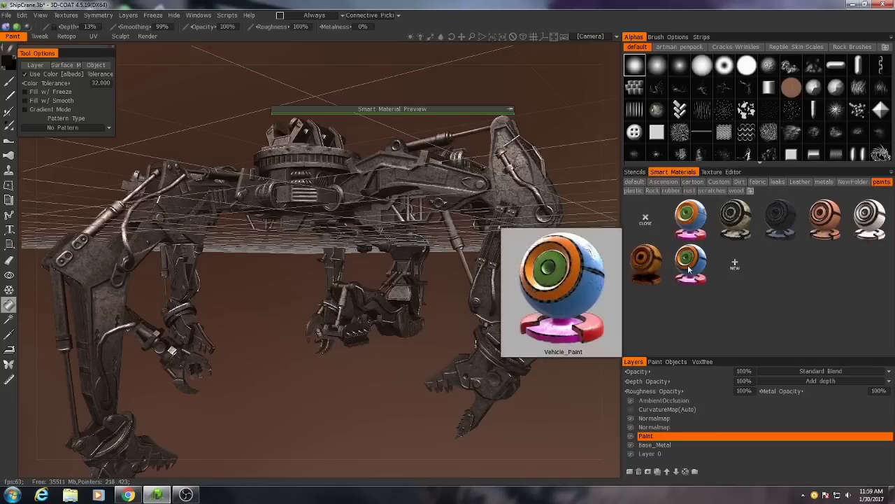
{"action": "right_click", "coordinate": [693, 261]}
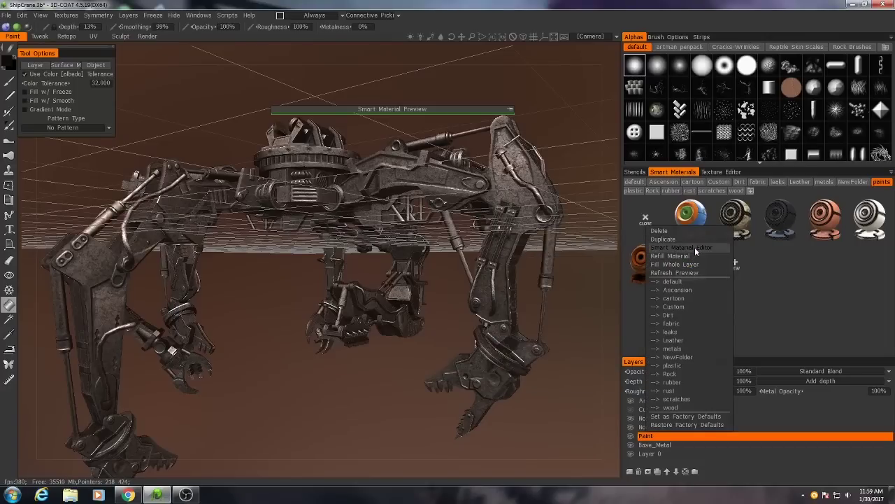
{"action": "left_click", "coordinate": [695, 247]}
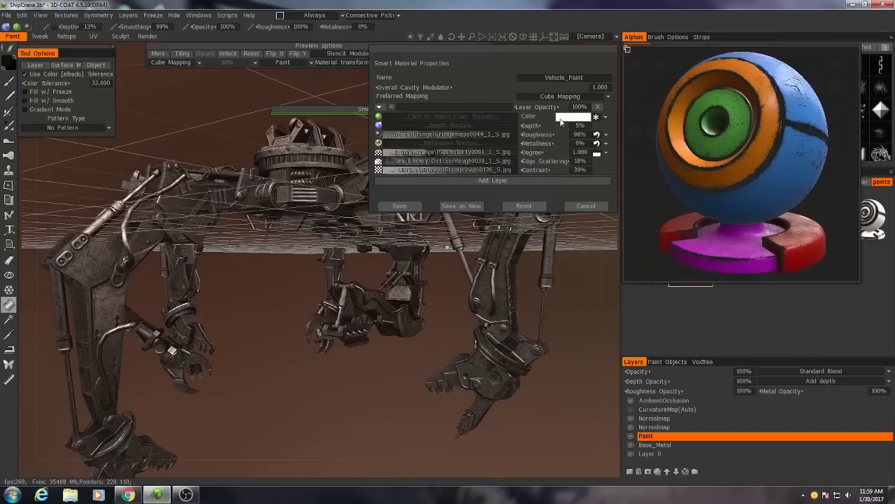
{"action": "left_click", "coordinate": [605, 117]}
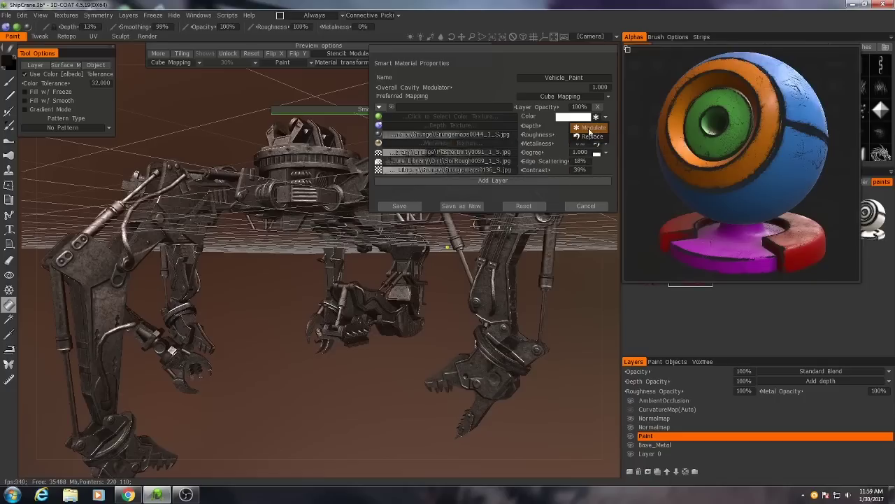
{"action": "left_click", "coordinate": [592, 130]}
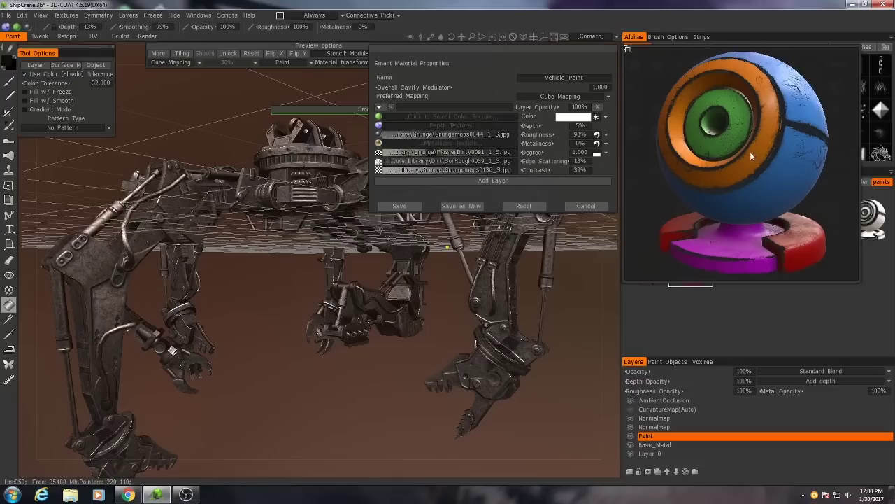
Set the primary paint color to a warm yellow with red 240, green 188 and blue about 4.9.
{"action": "left_click", "coordinate": [6, 63]}
{"action": "left_click_drag", "start_coordinate": [293, 324], "coordinate": [364, 323]}
{"action": "left_click", "coordinate": [256, 171]}
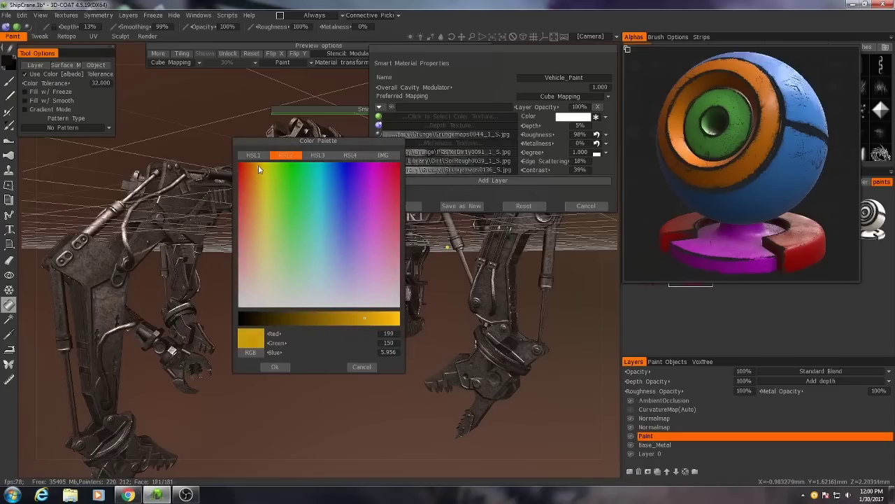
{"action": "left_click_drag", "start_coordinate": [364, 319], "coordinate": [394, 320]}
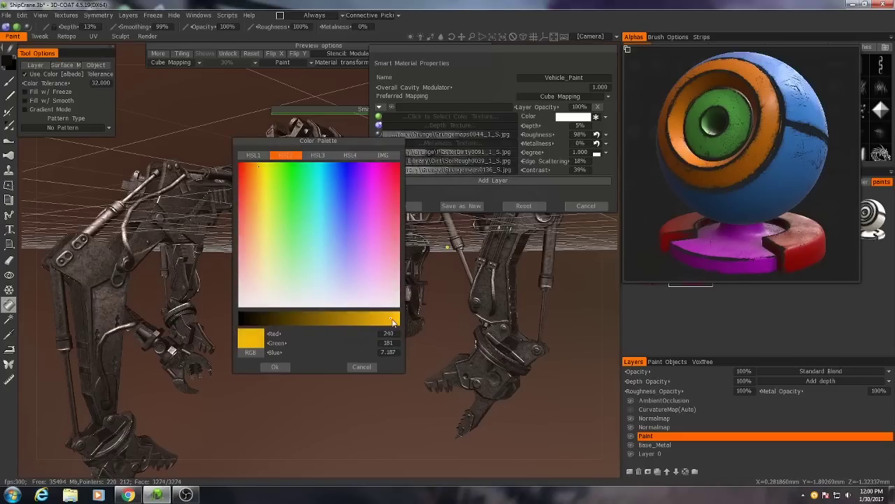
{"action": "left_click", "coordinate": [263, 168]}
{"action": "left_click", "coordinate": [259, 168]}
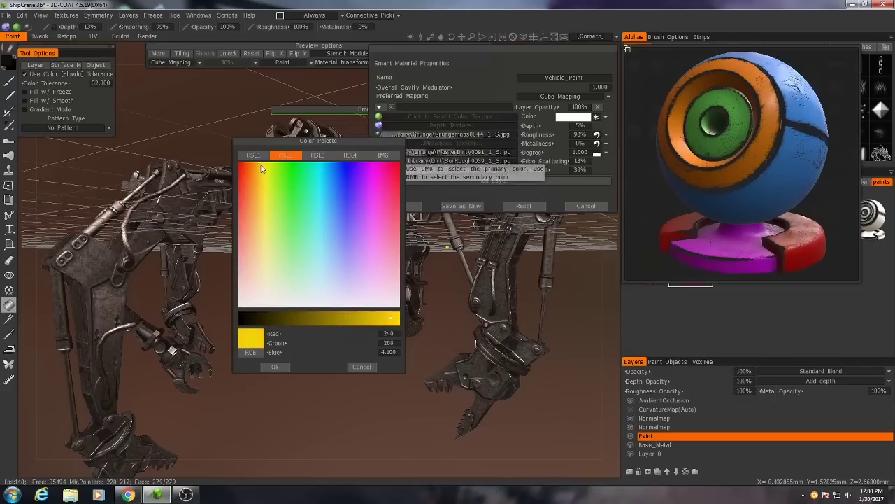
{"action": "left_click", "coordinate": [260, 165]}
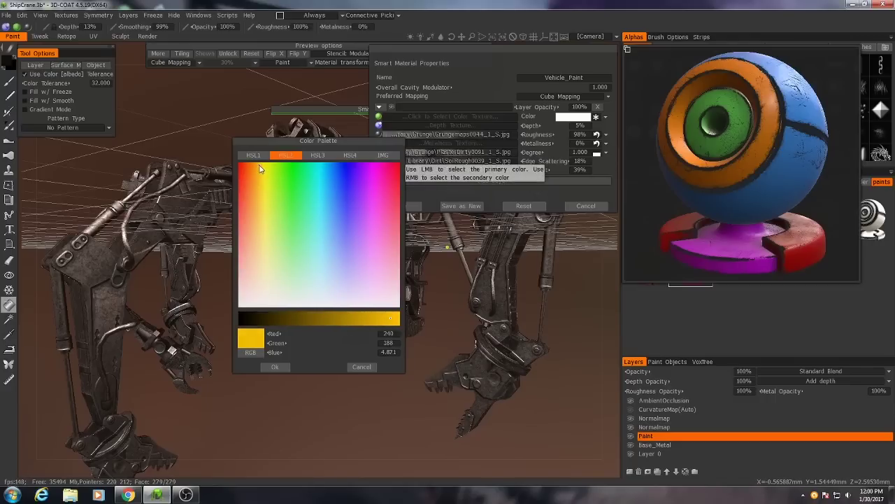
{"action": "left_click", "coordinate": [275, 367]}
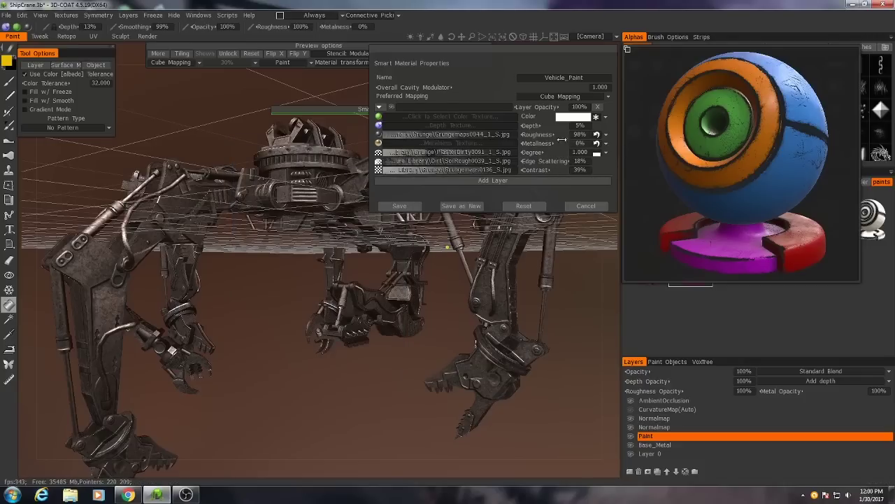
Review Vehicle_Paint's degree condition options, edge scattering and overall mask texture, and close the editor without saving.
{"action": "mouse_move", "coordinate": [473, 135]}
{"action": "left_click", "coordinate": [604, 152]}
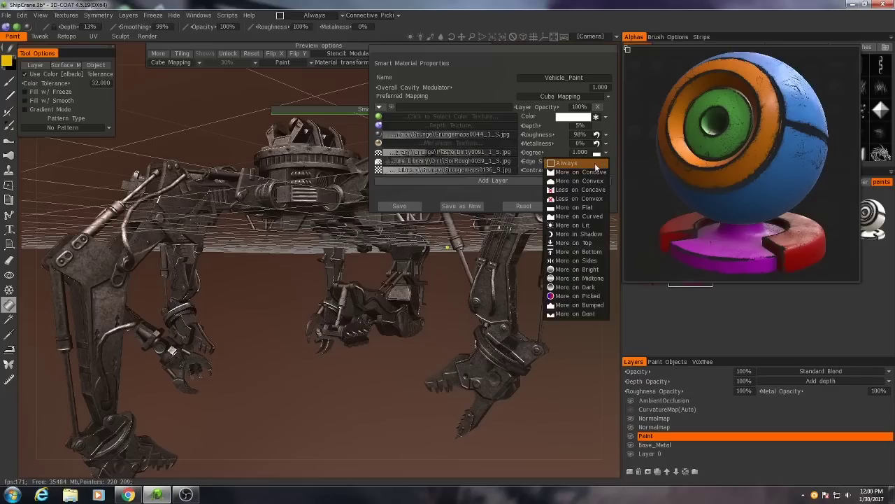
{"action": "left_click", "coordinate": [570, 208]}
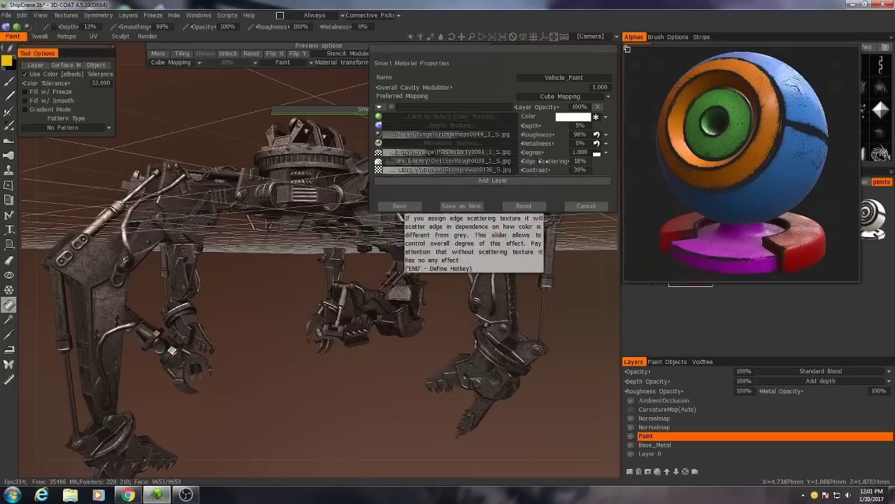
{"action": "mouse_move", "coordinate": [459, 172]}
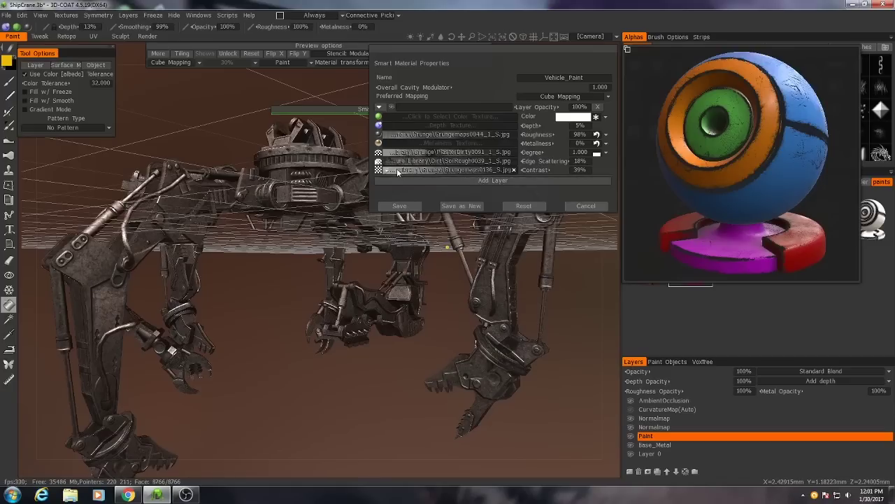
{"action": "mouse_move", "coordinate": [397, 172]}
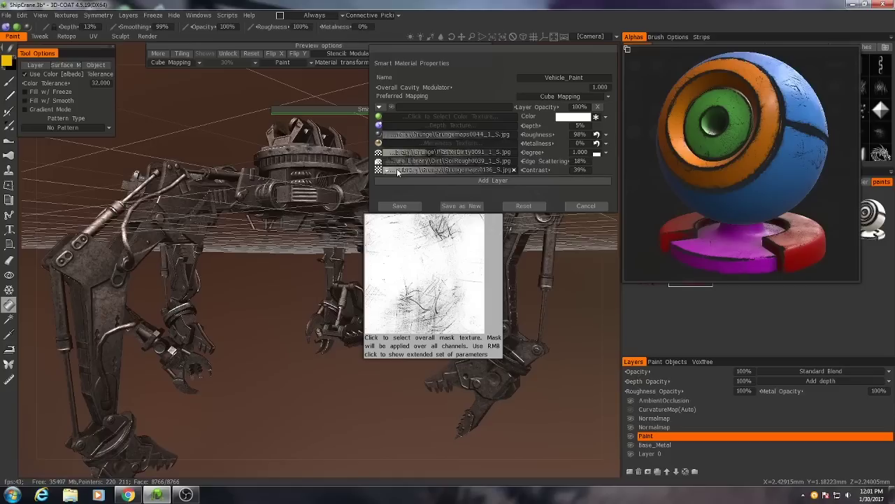
{"action": "left_click", "coordinate": [585, 205]}
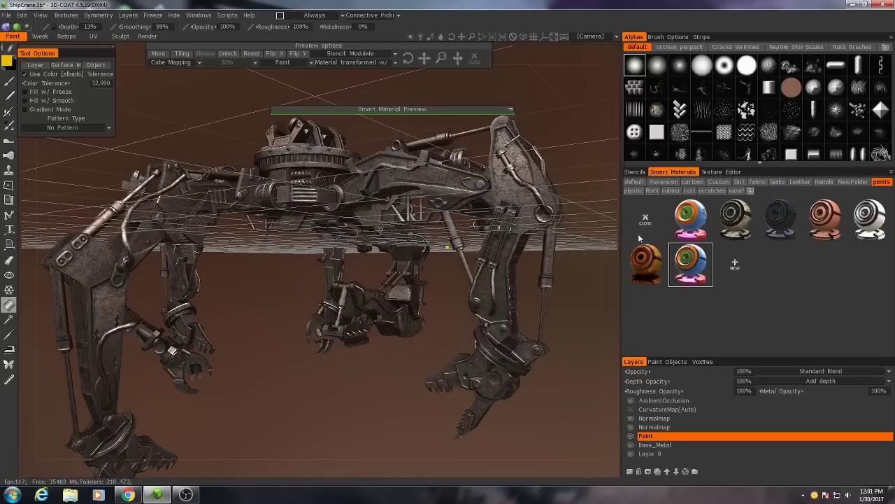
Preview Vehicle_Paint over the crane model, adjust the material's Degree value and save it.
{"action": "left_click", "coordinate": [511, 109]}
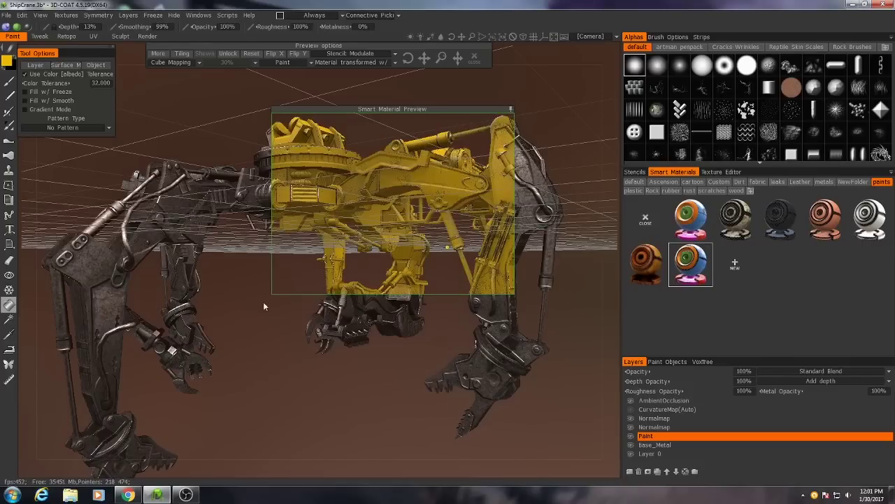
{"action": "left_click_drag", "start_coordinate": [268, 353], "coordinate": [482, 353]}
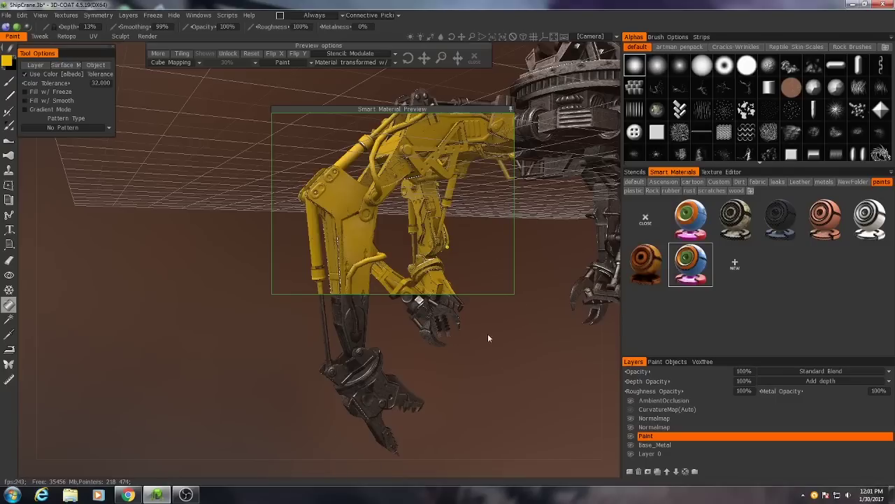
{"action": "right_click", "coordinate": [689, 260]}
{"action": "left_click", "coordinate": [692, 247]}
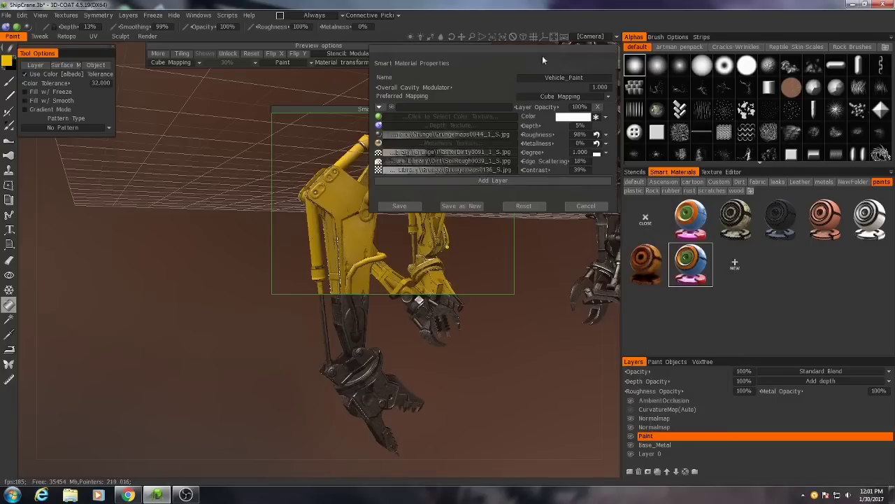
{"action": "left_click_drag", "start_coordinate": [509, 46], "coordinate": [670, 50]}
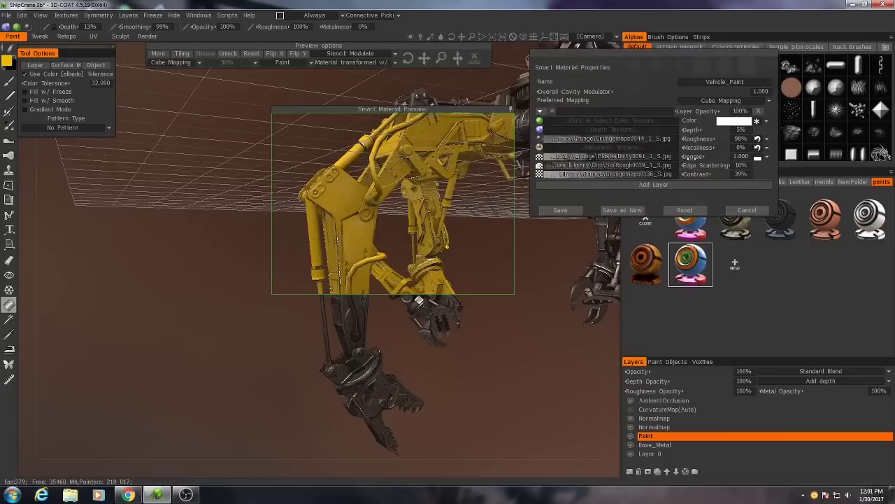
{"action": "mouse_move", "coordinate": [689, 157]}
{"action": "left_mouse_down"}
{"action": "mouse_move", "coordinate": [705, 156]}
{"action": "mouse_move", "coordinate": [693, 156]}
{"action": "left_mouse_up"}
{"action": "left_click", "coordinate": [560, 210]}
Fill the whole Paint layer with the Vehicle_Paint material in the yellow primary color.
{"action": "left_click", "coordinate": [35, 65]}
{"action": "left_click", "coordinate": [257, 277]}
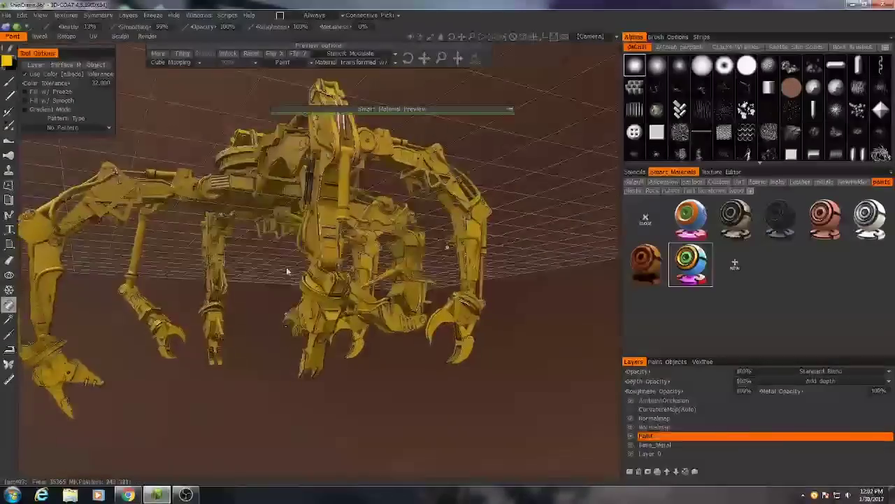
Examine the yellow paint coverage on the crane's body, arms and claws from several sides, above and below.
{"action": "middle_click_drag", "start_coordinate": [257, 272], "coordinate": [360, 261], "text": "alt"}
{"action": "left_click_drag", "start_coordinate": [360, 262], "coordinate": [334, 321], "text": "alt"}
{"action": "right_click_drag", "start_coordinate": [333, 322], "coordinate": [357, 249]}
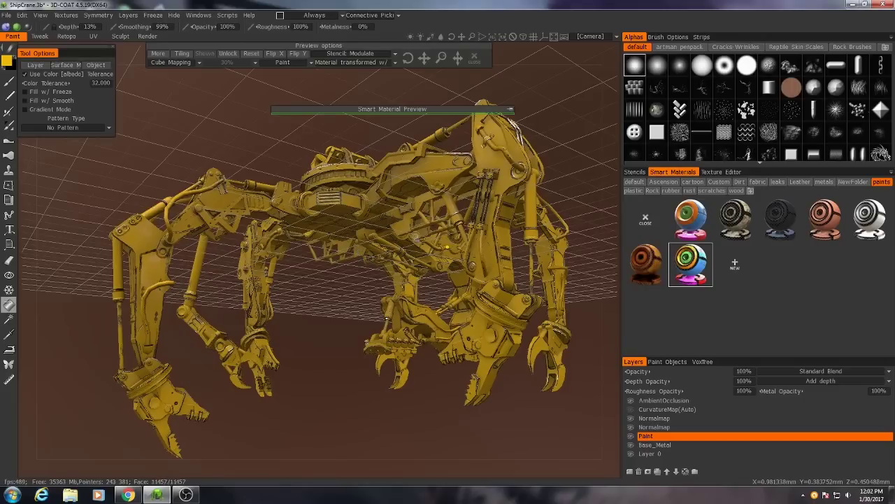
{"action": "right_click_drag", "start_coordinate": [446, 246], "coordinate": [387, 305]}
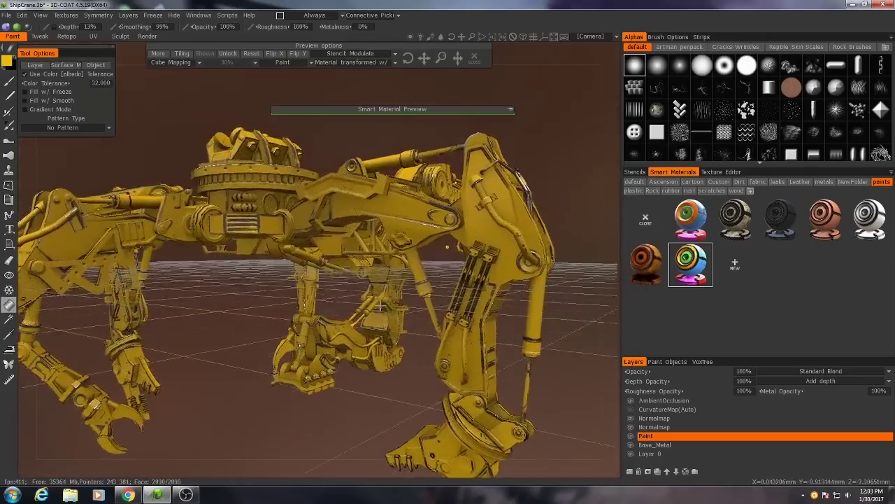
{"action": "left_click_drag", "start_coordinate": [448, 247], "coordinate": [297, 338], "text": "alt"}
{"action": "middle_click_drag", "start_coordinate": [378, 252], "coordinate": [380, 280], "text": "alt"}
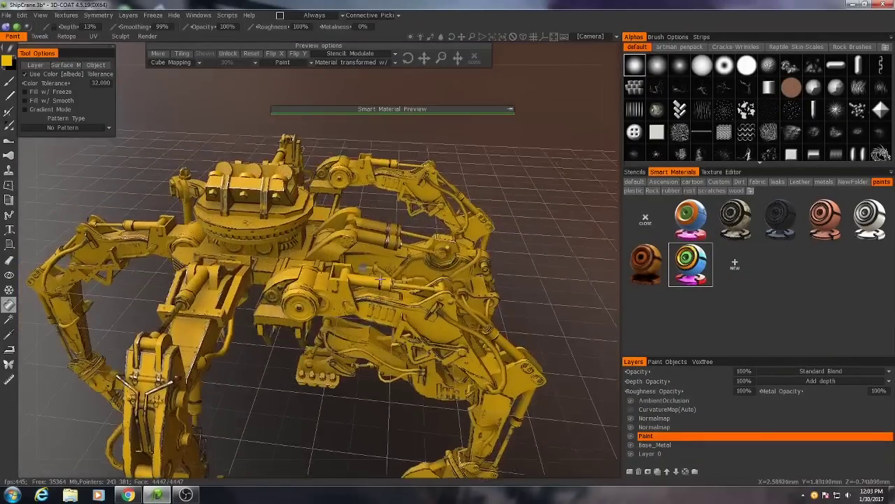
{"action": "right_click_drag", "start_coordinate": [379, 280], "coordinate": [351, 270]}
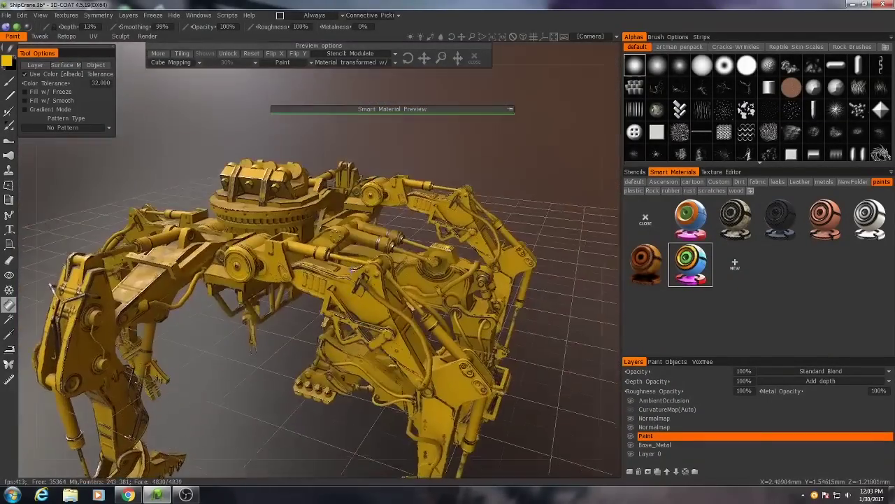
{"action": "left_click_drag", "start_coordinate": [352, 269], "coordinate": [480, 244], "text": "alt"}
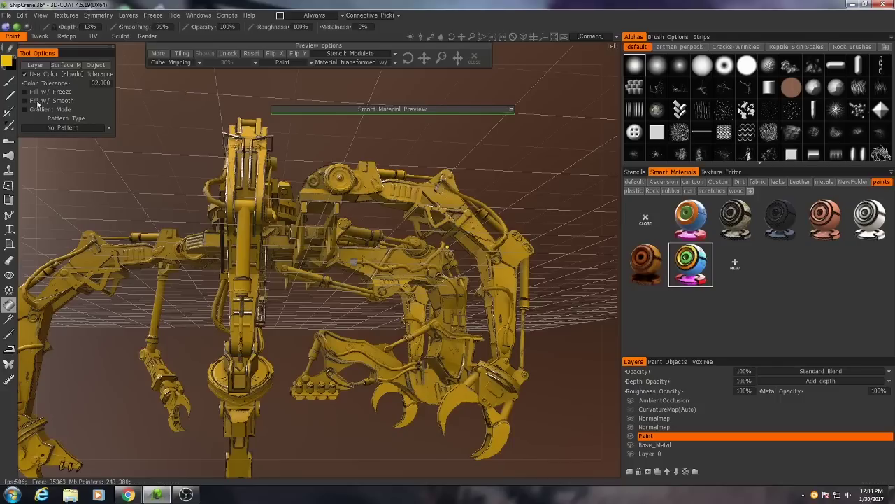
Switch to the Color Operations tool and turn off the active smart material along with its preview.
{"action": "left_click", "coordinate": [9, 126]}
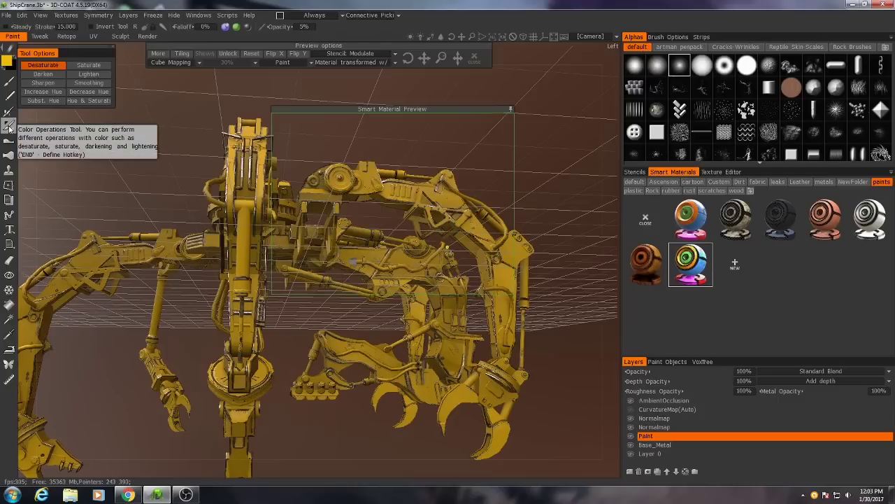
{"action": "left_click", "coordinate": [510, 109]}
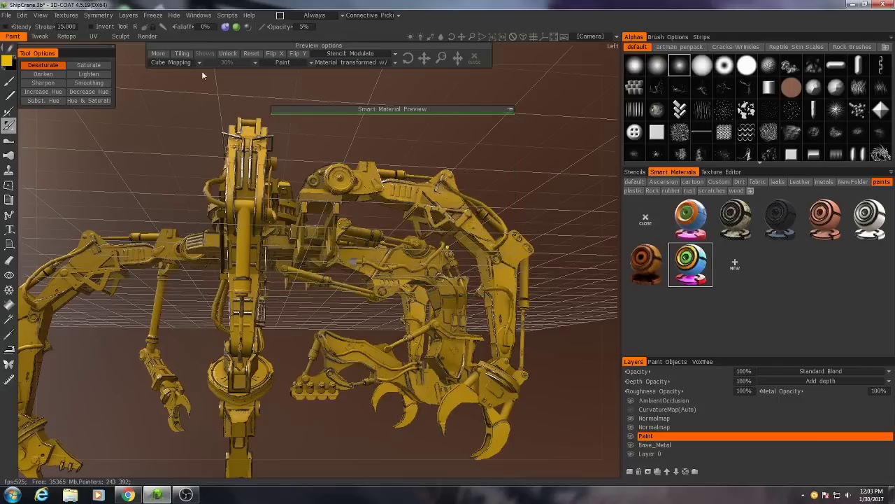
{"action": "left_click", "coordinate": [474, 57]}
{"action": "left_click_drag", "start_coordinate": [492, 169], "coordinate": [439, 358]}
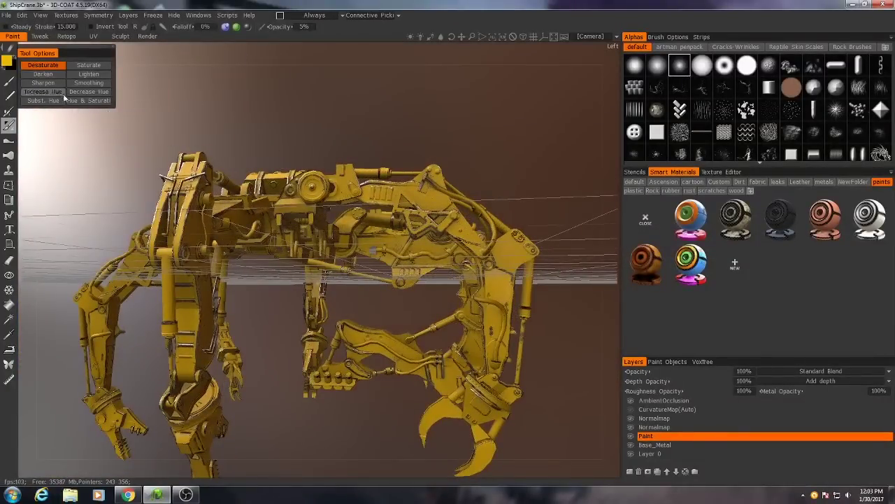
Set the Color Operations tool to Increase Hue, keeping the current yellow primary color.
{"action": "left_click", "coordinate": [7, 60]}
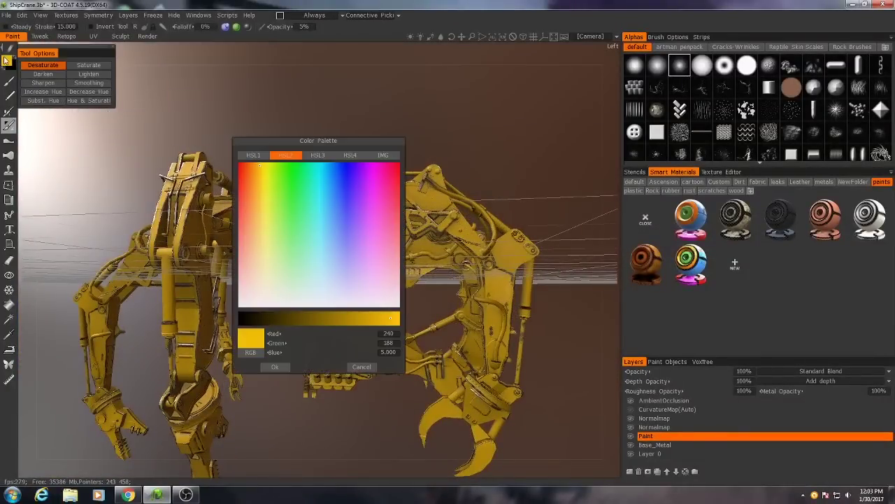
{"action": "left_click", "coordinate": [363, 368]}
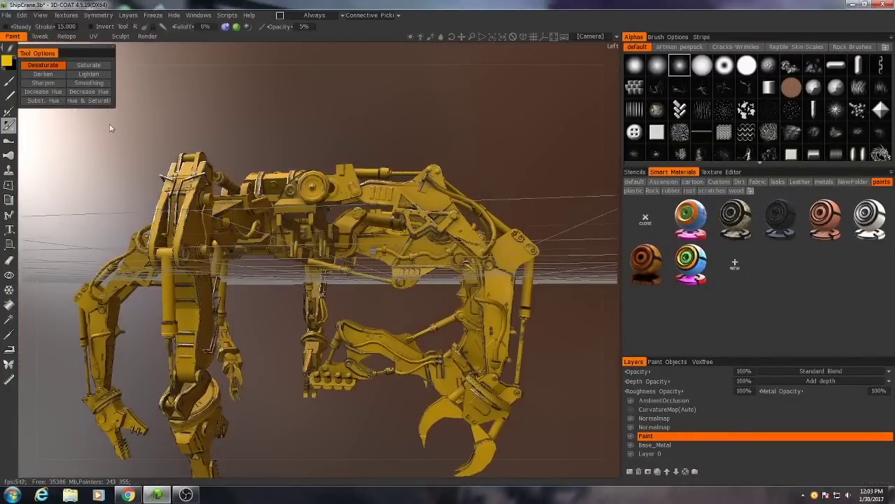
{"action": "left_click", "coordinate": [87, 93]}
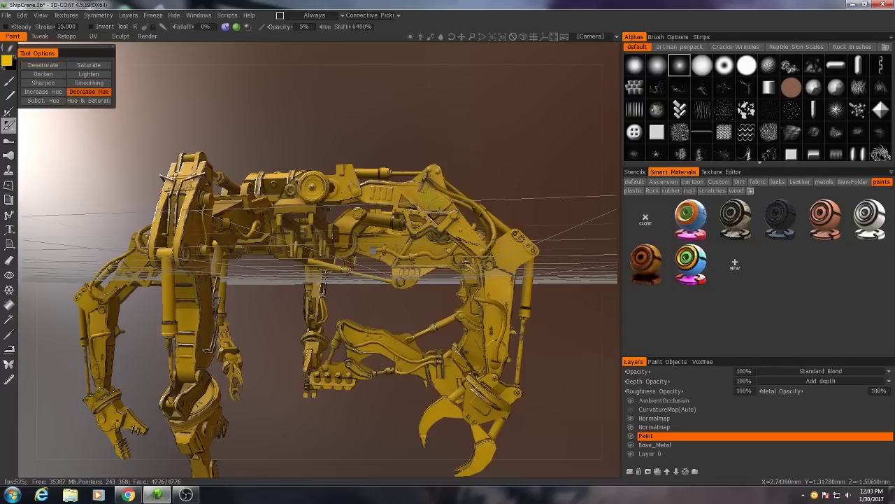
{"action": "left_click", "coordinate": [42, 92]}
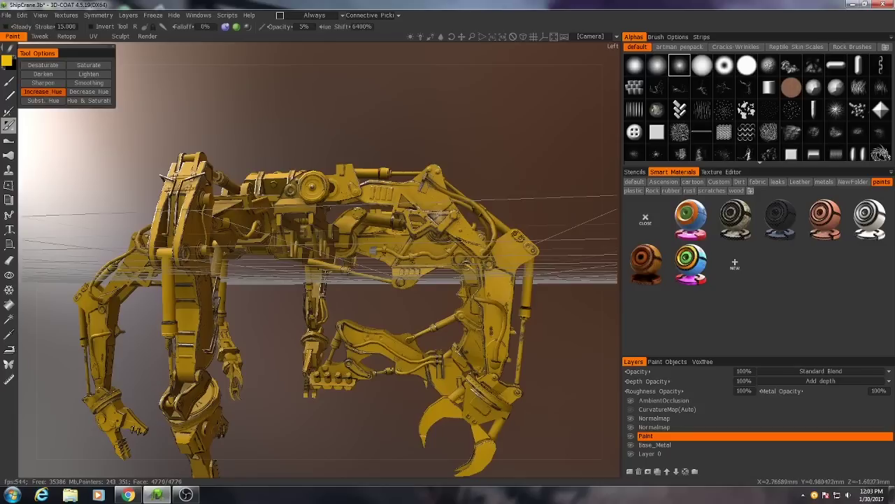
Try brushing Increase Hue at 5% opacity over the upper arm's elbow plates, then undo the strokes.
{"action": "middle_click_drag", "start_coordinate": [521, 241], "coordinate": [409, 244], "text": "alt"}
{"action": "mouse_move", "coordinate": [409, 244]}
{"action": "right_mouse_down", "text": "alt"}
{"action": "mouse_move", "coordinate": [432, 266]}
{"action": "mouse_move", "coordinate": [484, 285]}
{"action": "right_mouse_up", "text": "alt"}
{"action": "left_click_drag", "start_coordinate": [485, 286], "coordinate": [468, 263]}
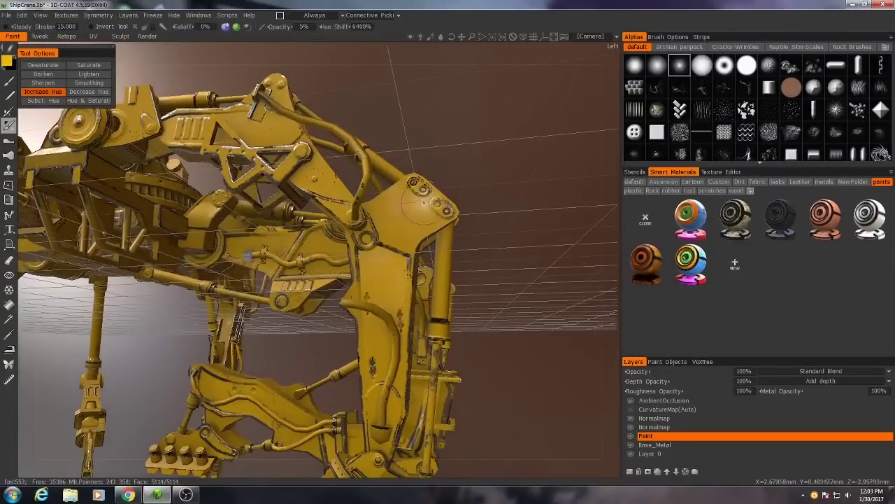
{"action": "mouse_move", "coordinate": [424, 202]}
{"action": "left_mouse_down"}
{"action": "mouse_move", "coordinate": [394, 223]}
{"action": "mouse_move", "coordinate": [392, 276]}
{"action": "left_mouse_up"}
{"action": "mouse_move", "coordinate": [493, 269]}
{"action": "left_mouse_down"}
{"action": "mouse_move", "coordinate": [480, 246]}
{"action": "mouse_move", "coordinate": [461, 242]}
{"action": "left_mouse_up"}
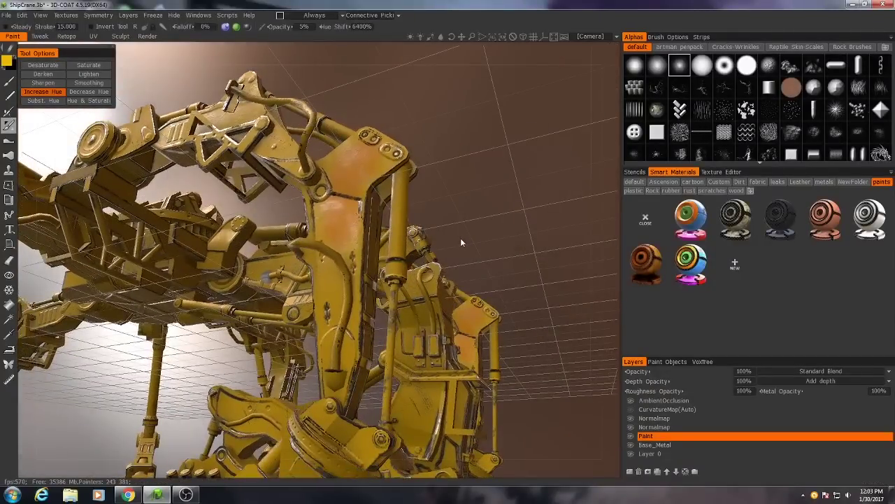
{"action": "key", "text": "ctrl+z"}
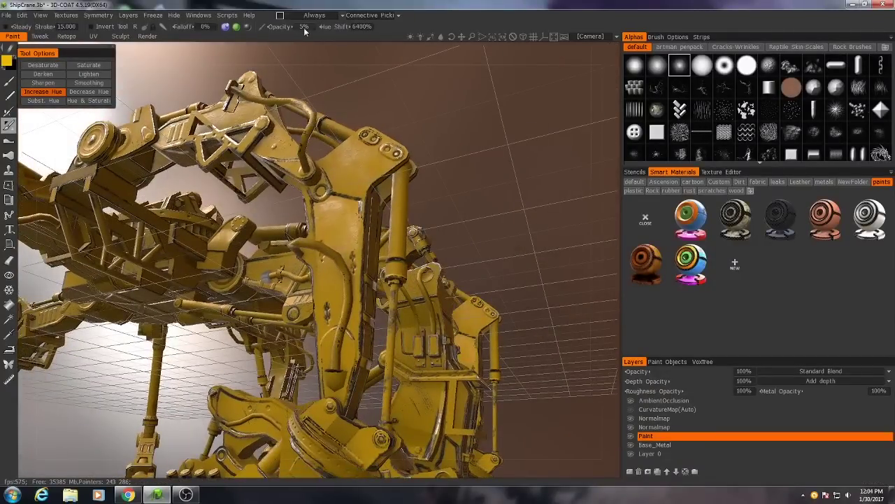
Set the Increase Hue opacity to 2% and lightly shift the hue on the upper arm's elbow plates.
{"action": "left_click", "coordinate": [304, 28]}
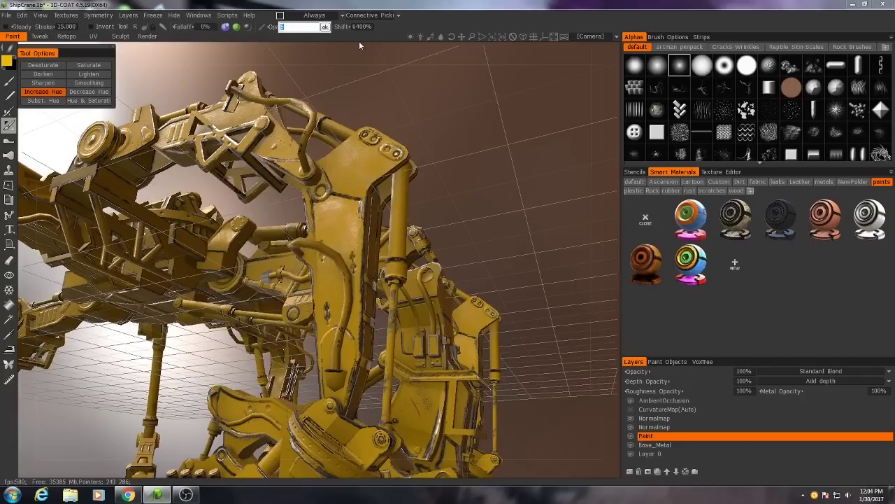
{"action": "type", "text": "2"}
{"action": "key", "text": "Return"}
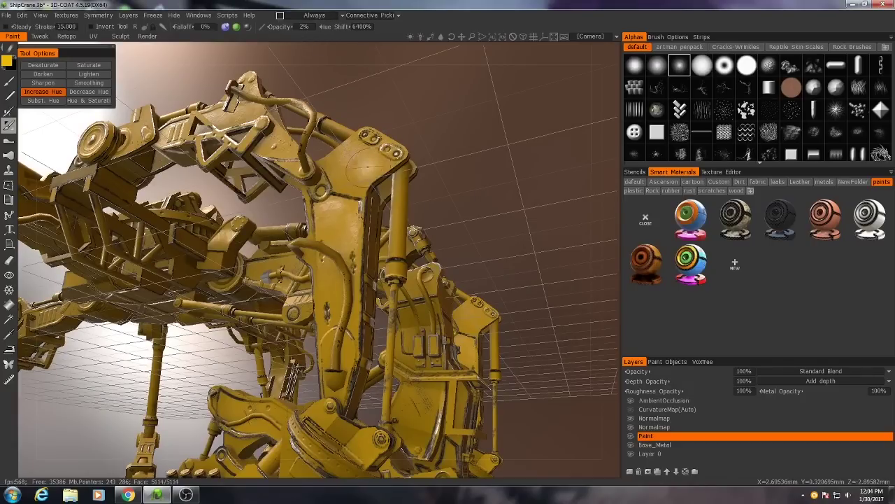
{"action": "mouse_move", "coordinate": [365, 162]}
{"action": "left_mouse_down"}
{"action": "mouse_move", "coordinate": [394, 170]}
{"action": "mouse_move", "coordinate": [410, 203]}
{"action": "mouse_move", "coordinate": [392, 165]}
{"action": "left_mouse_up"}
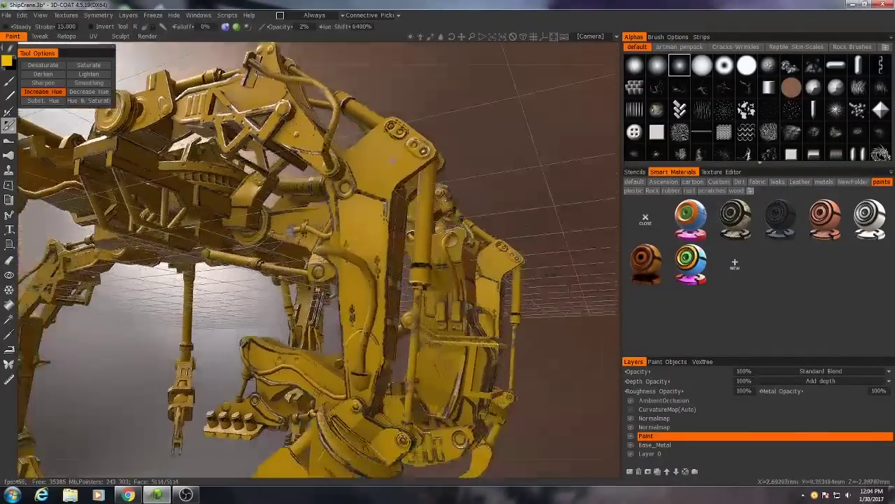
{"action": "right_click_drag", "start_coordinate": [394, 165], "coordinate": [391, 155]}
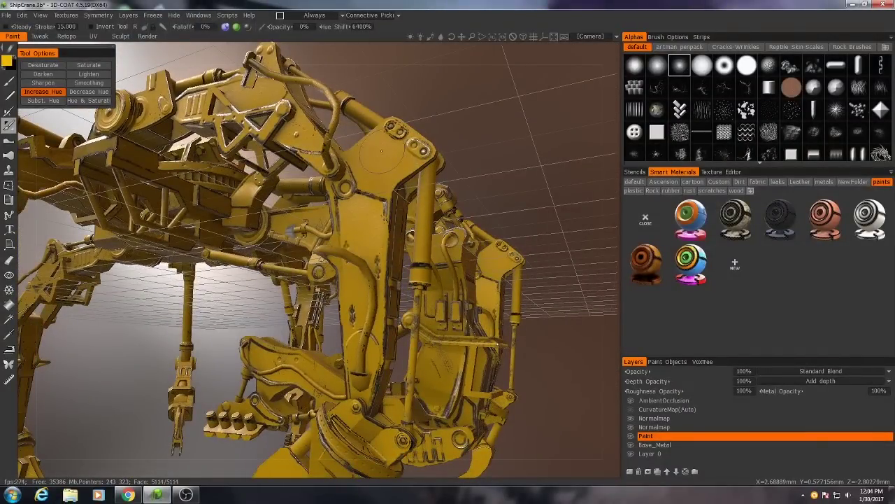
{"action": "left_click", "coordinate": [303, 28]}
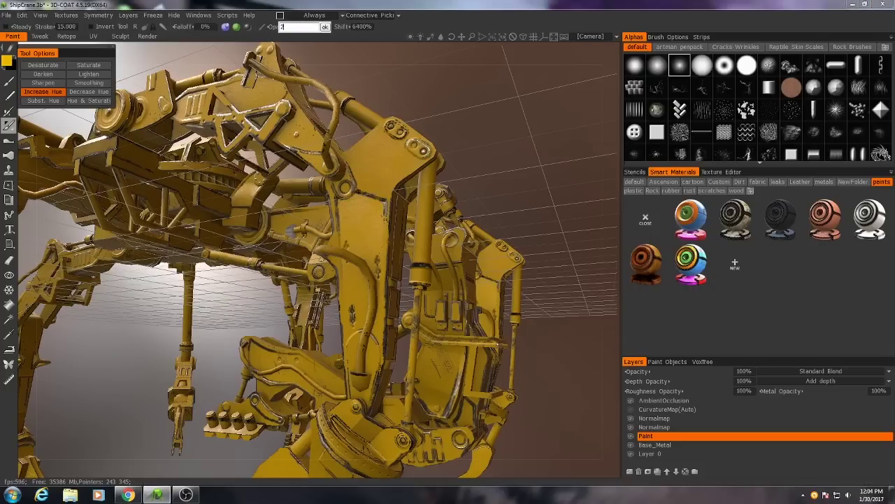
{"action": "type", "text": "2"}
{"action": "key", "text": "Return"}
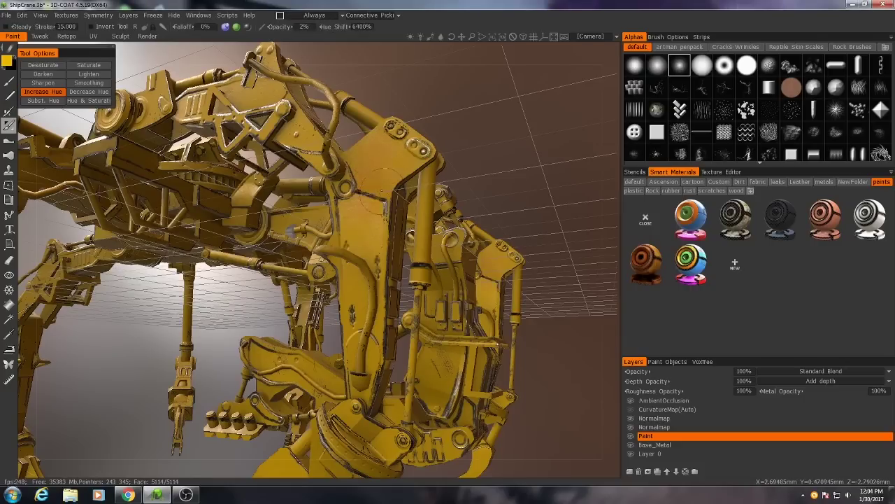
{"action": "left_click_drag", "start_coordinate": [373, 231], "coordinate": [353, 241], "text": "alt"}
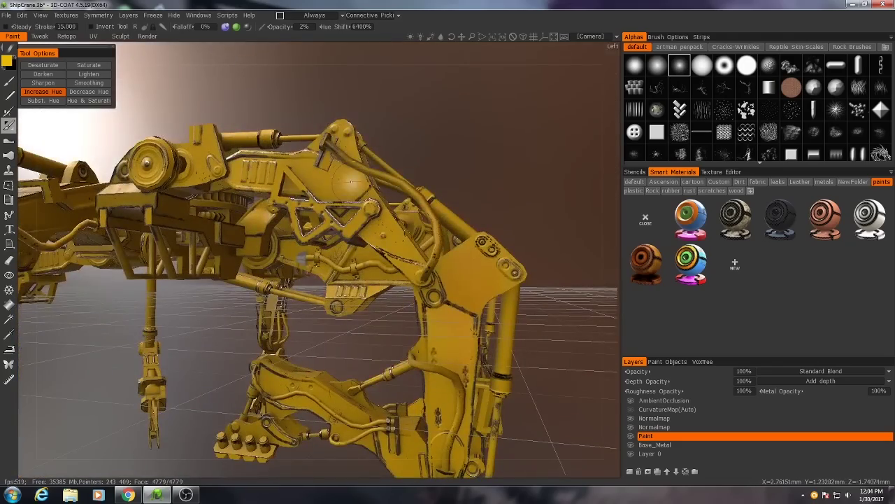
Lower the opacity to 1% and brush subtle hue variation over the neighbouring arms.
{"action": "left_click_drag", "start_coordinate": [372, 188], "coordinate": [175, 242], "text": "alt"}
{"action": "right_click_drag", "start_coordinate": [177, 240], "coordinate": [161, 211]}
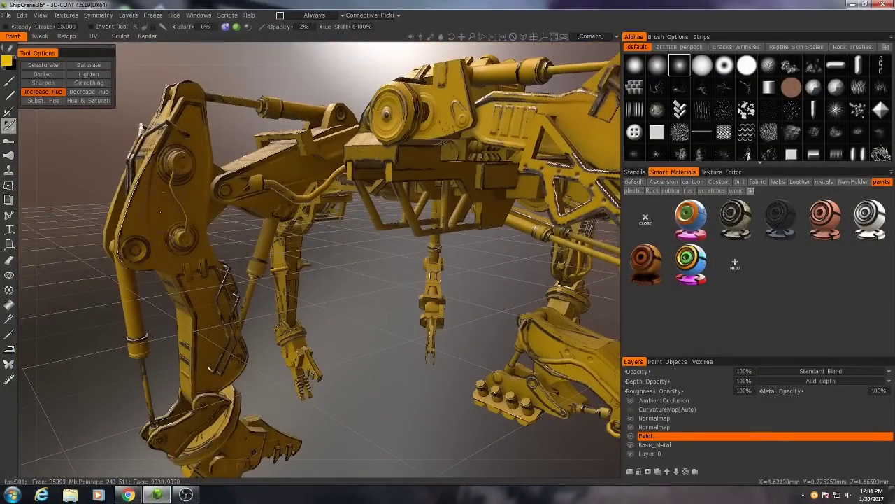
{"action": "left_click_drag", "start_coordinate": [212, 352], "coordinate": [403, 209], "text": "alt"}
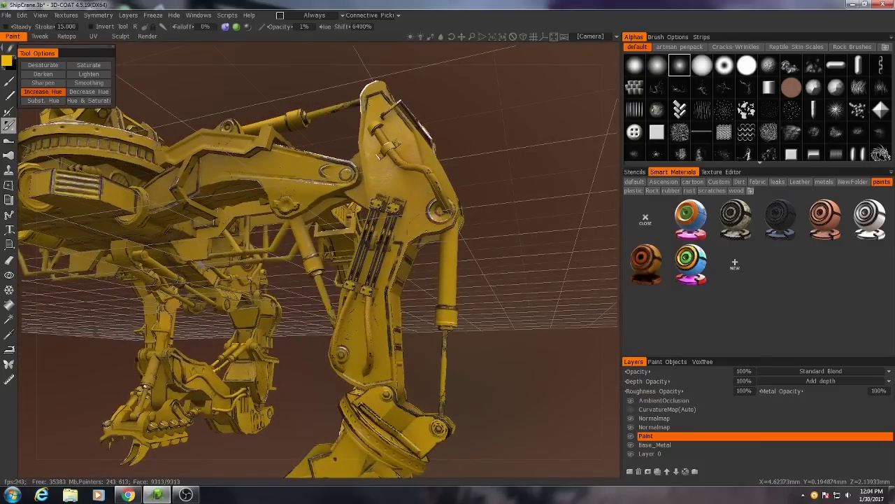
{"action": "right_click_drag", "start_coordinate": [381, 357], "coordinate": [389, 287]}
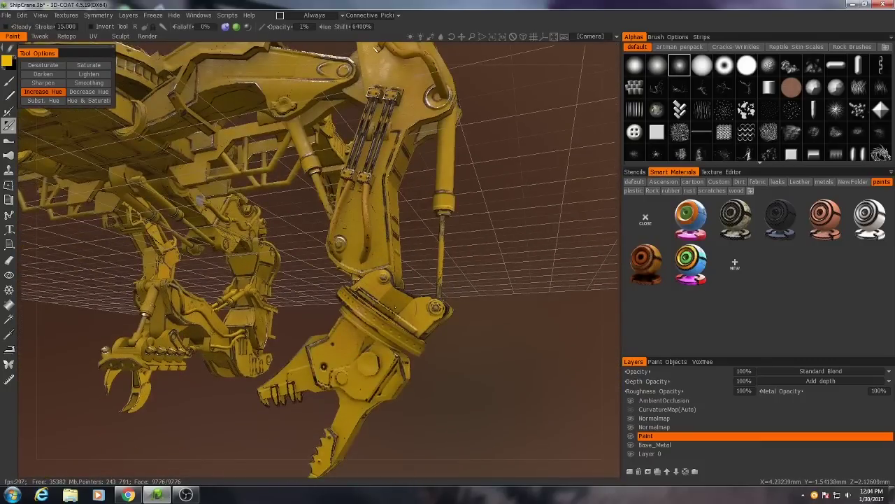
{"action": "right_click_drag", "start_coordinate": [443, 277], "coordinate": [361, 273]}
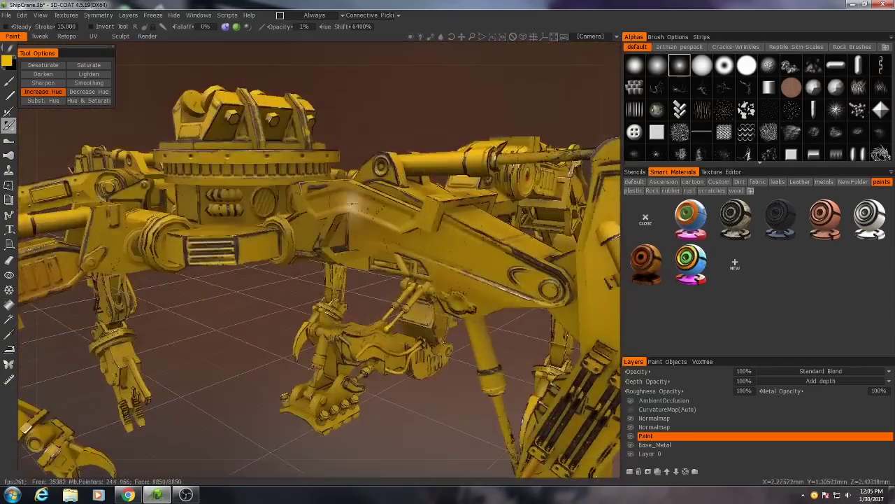
Continue the subtle 1% hue variation over the arm beams, side panels and elbow hose near the crane's body.
{"action": "left_click_drag", "start_coordinate": [352, 204], "coordinate": [399, 308], "text": "alt"}
{"action": "right_click_drag", "start_coordinate": [400, 308], "coordinate": [347, 284]}
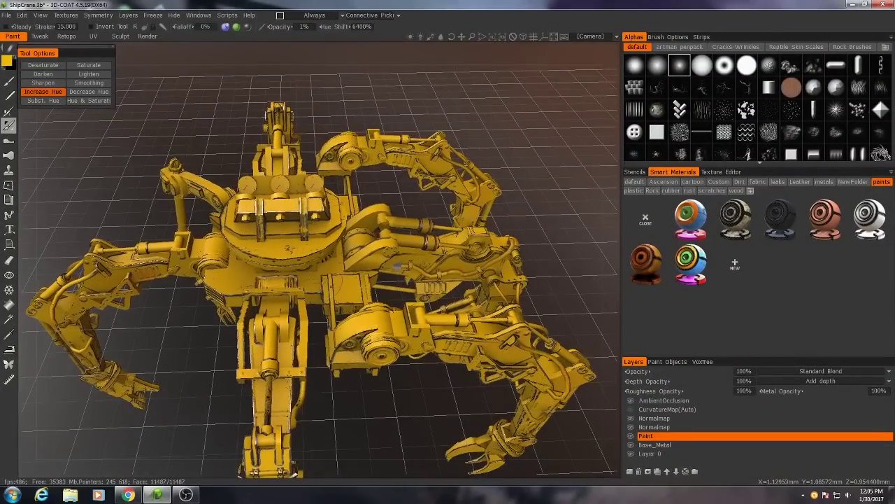
{"action": "right_click_drag", "start_coordinate": [355, 377], "coordinate": [308, 329]}
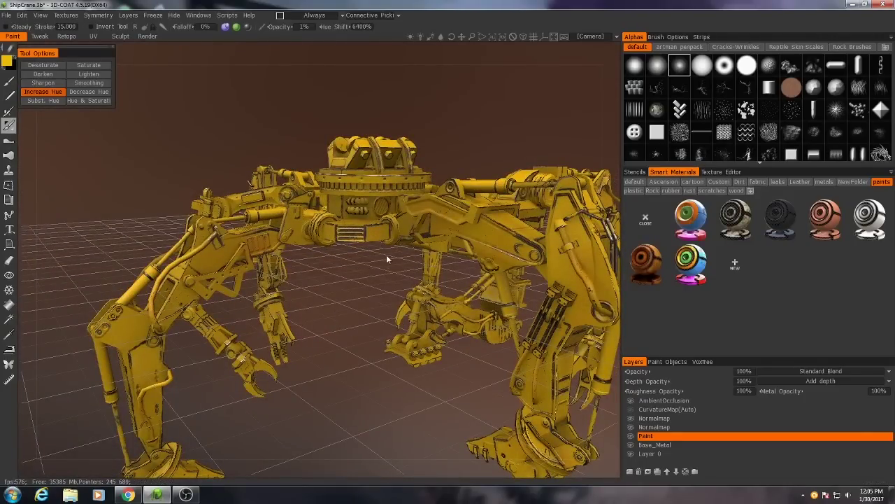
{"action": "right_click_drag", "start_coordinate": [387, 258], "coordinate": [360, 272]}
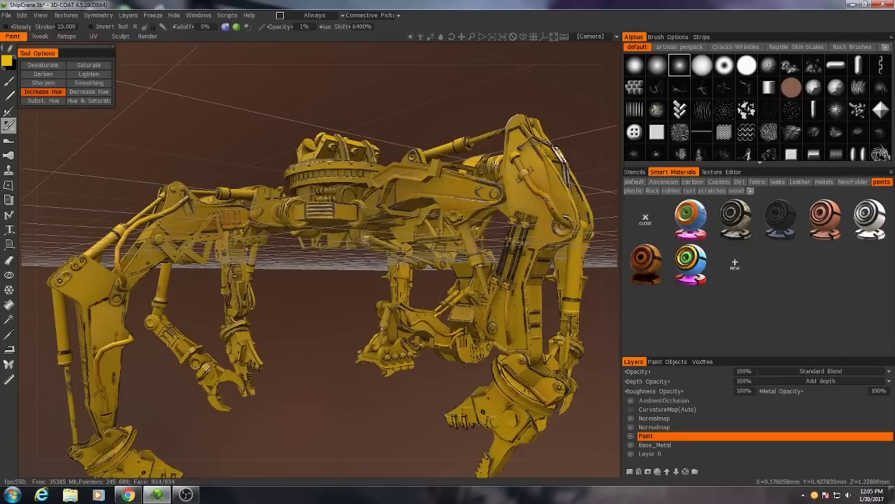
{"action": "left_click_drag", "start_coordinate": [483, 303], "coordinate": [423, 231], "text": "alt"}
{"action": "right_click_drag", "start_coordinate": [422, 232], "coordinate": [354, 319]}
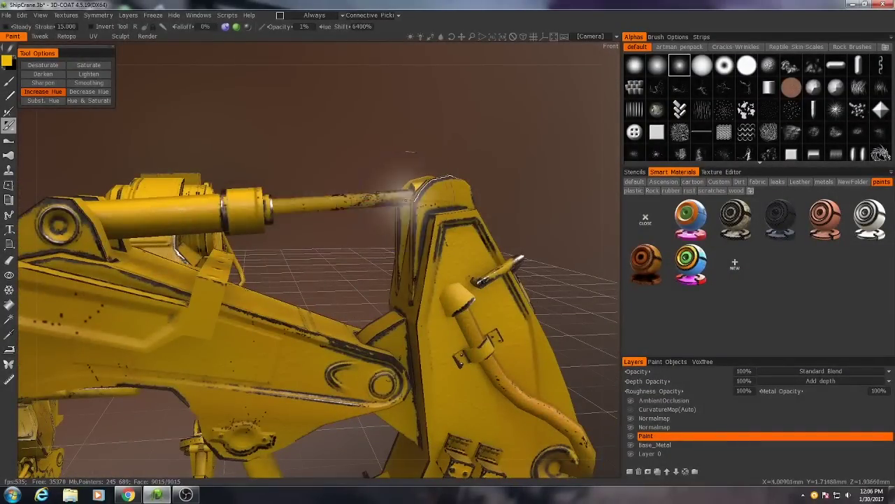
Examine the hue variation on the crane's arms, claws and body from close up, below, above and the side.
{"action": "mouse_move", "coordinate": [334, 259]}
{"action": "left_mouse_down"}
{"action": "mouse_move", "coordinate": [322, 292]}
{"action": "mouse_move", "coordinate": [352, 304]}
{"action": "mouse_move", "coordinate": [356, 368]}
{"action": "mouse_move", "coordinate": [124, 370]}
{"action": "left_mouse_up"}
{"action": "right_click_drag", "start_coordinate": [123, 371], "coordinate": [512, 383]}
{"action": "scroll", "coordinate": [455, 305], "scroll_direction": "down", "scroll_amount": 5}
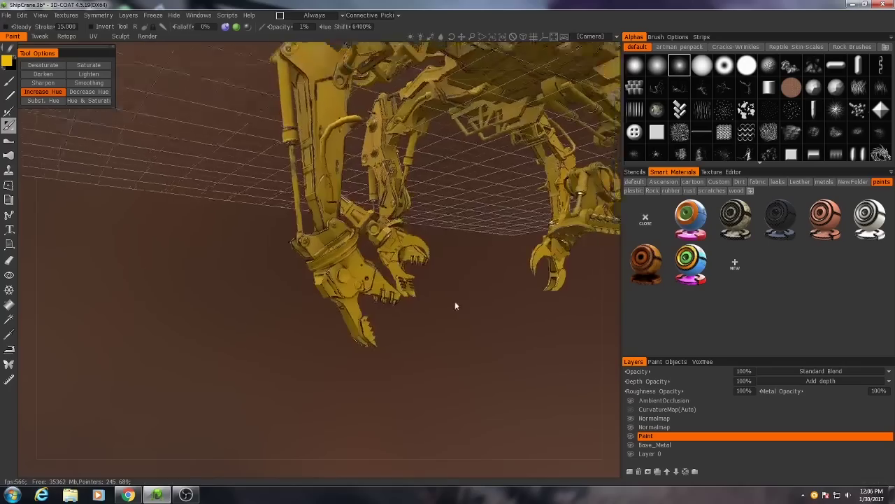
{"action": "left_click_drag", "start_coordinate": [455, 305], "coordinate": [282, 368]}
{"action": "right_click_drag", "start_coordinate": [282, 367], "coordinate": [350, 319]}
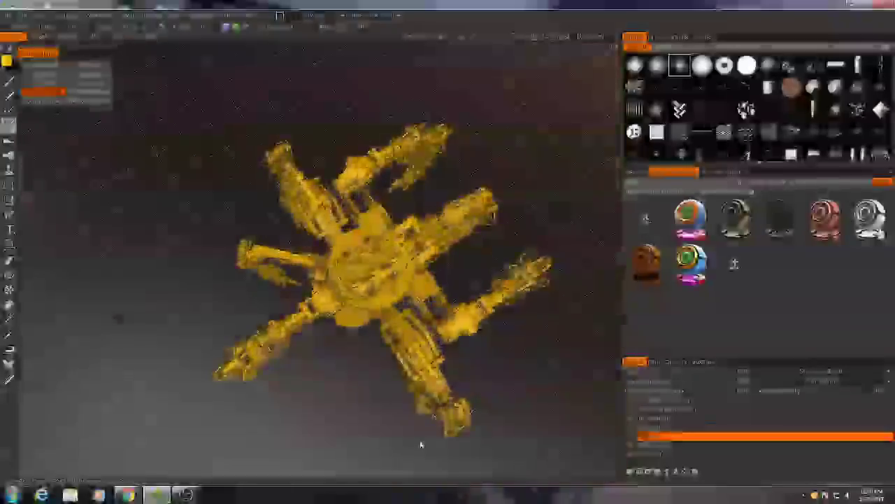
{"action": "right_click_drag", "start_coordinate": [420, 364], "coordinate": [378, 287]}
{"action": "left_click_drag", "start_coordinate": [301, 308], "coordinate": [424, 322], "text": "alt"}
{"action": "middle_click_drag", "start_coordinate": [425, 321], "coordinate": [340, 301], "text": "alt"}
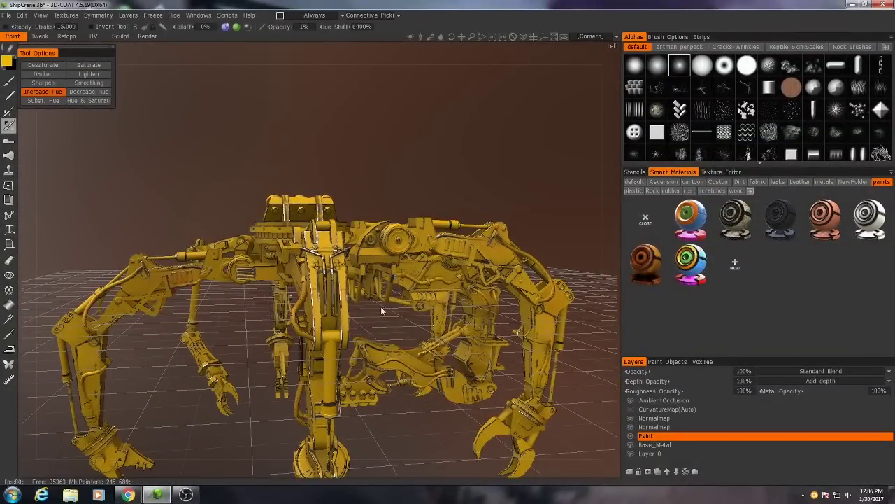
{"action": "left_click_drag", "start_coordinate": [382, 308], "coordinate": [414, 308], "text": "alt"}
Switch to the Eraser and set its transparency to 100%.
{"action": "left_click", "coordinate": [9, 262]}
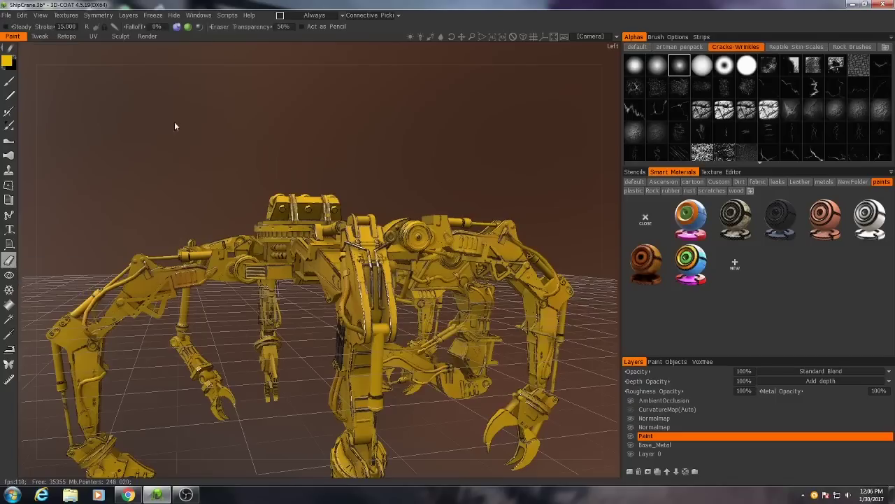
{"action": "left_click", "coordinate": [284, 27]}
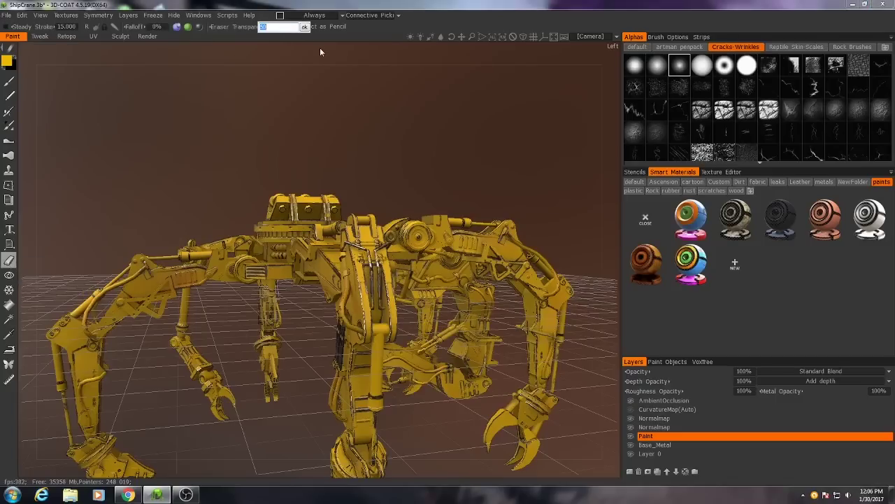
{"action": "type", "text": "100"}
{"action": "key", "text": "Return"}
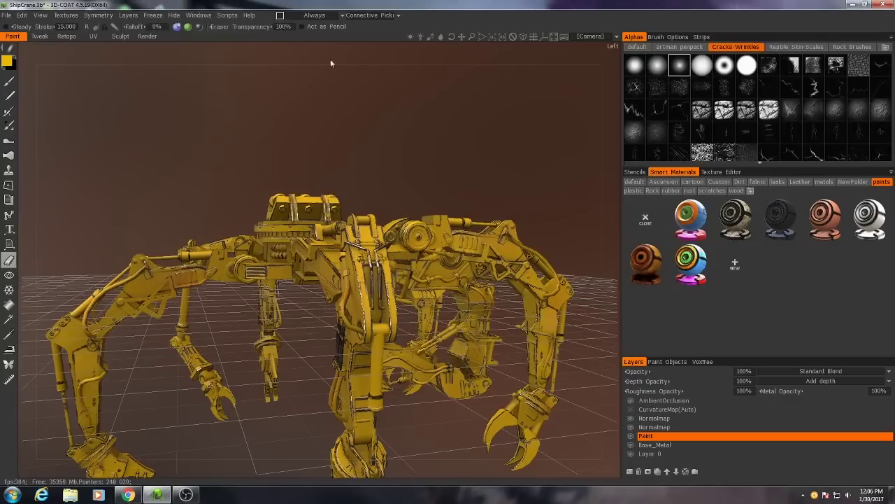
Open the Texture Editor and examine the MainArm color map's UV islands, comparing them with the crane model.
{"action": "left_click", "coordinate": [713, 172]}
{"action": "scroll", "coordinate": [767, 295], "scroll_direction": "down", "scroll_amount": 3}
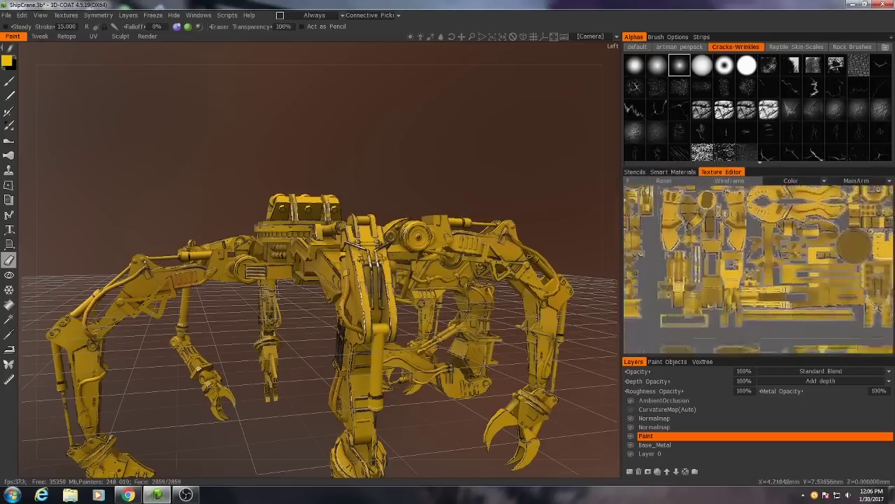
{"action": "scroll", "coordinate": [759, 269], "scroll_direction": "down", "scroll_amount": 2}
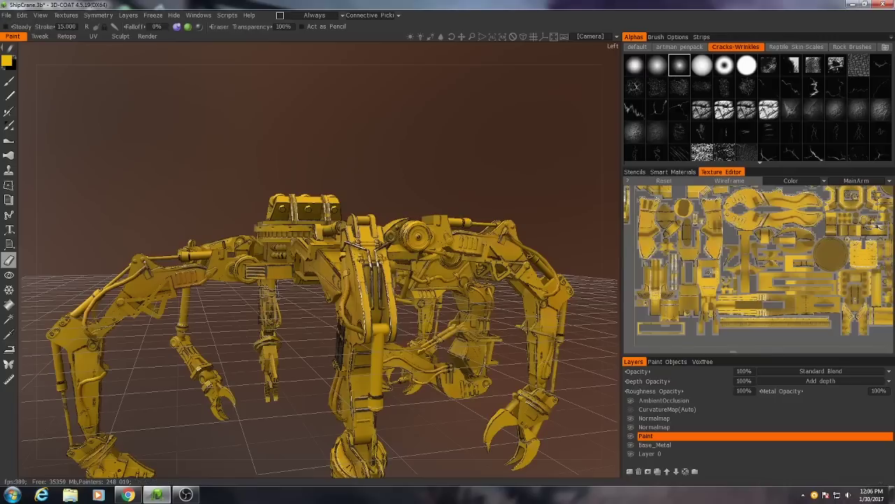
{"action": "scroll", "coordinate": [805, 297], "scroll_direction": "up", "scroll_amount": 1}
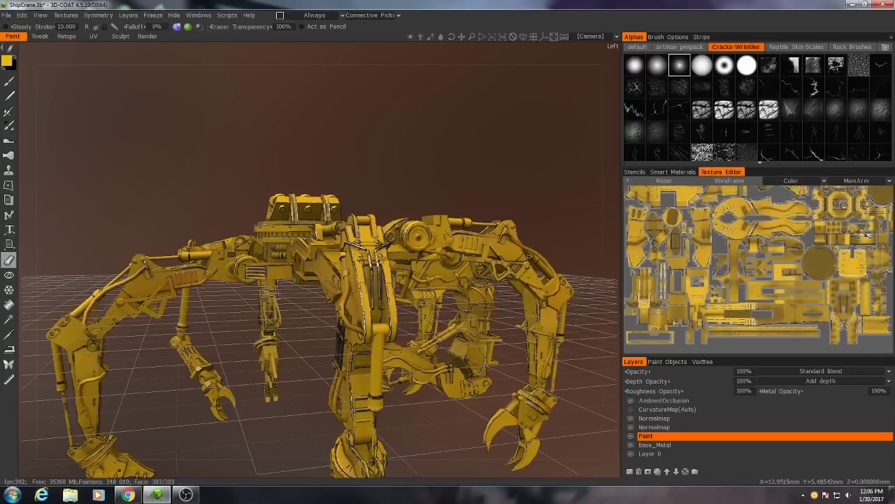
{"action": "middle_click_drag", "start_coordinate": [880, 330], "coordinate": [751, 329]}
{"action": "scroll", "coordinate": [751, 329], "scroll_direction": "up", "scroll_amount": 3}
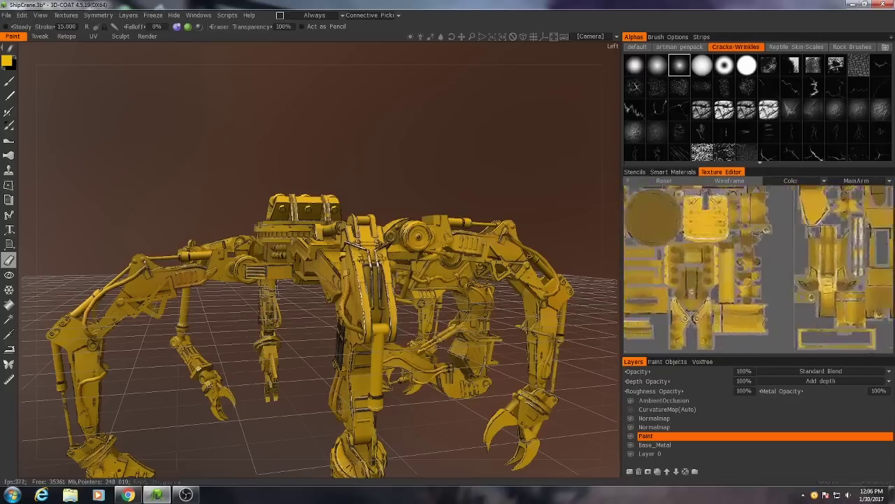
{"action": "left_click_drag", "start_coordinate": [407, 310], "coordinate": [386, 277], "text": "alt"}
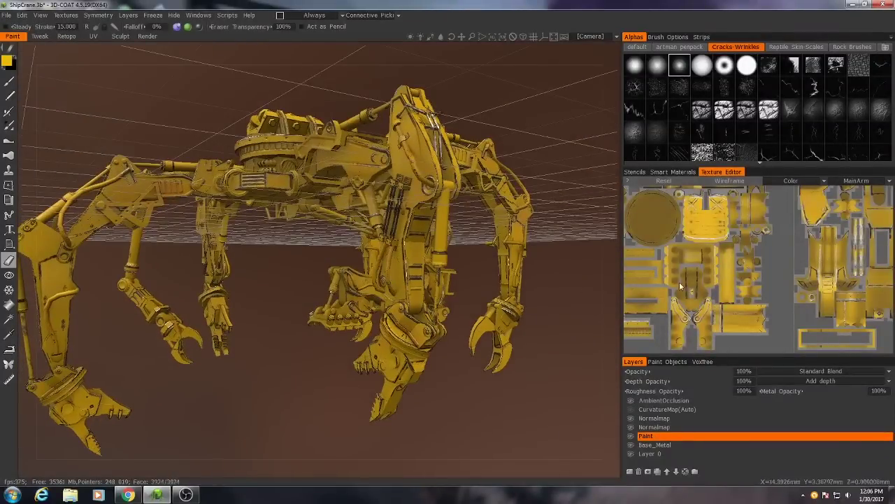
{"action": "scroll", "coordinate": [734, 263], "scroll_direction": "up", "scroll_amount": 3}
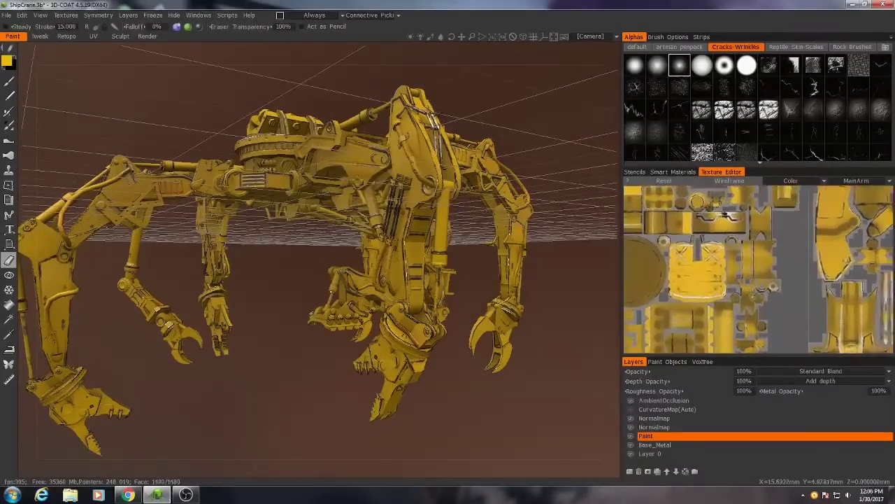
{"action": "right_click_drag", "start_coordinate": [761, 329], "coordinate": [793, 322], "text": "alt"}
{"action": "middle_click_drag", "start_coordinate": [731, 252], "coordinate": [751, 296], "text": "alt"}
{"action": "right_click_drag", "start_coordinate": [753, 302], "coordinate": [710, 278], "text": "alt"}
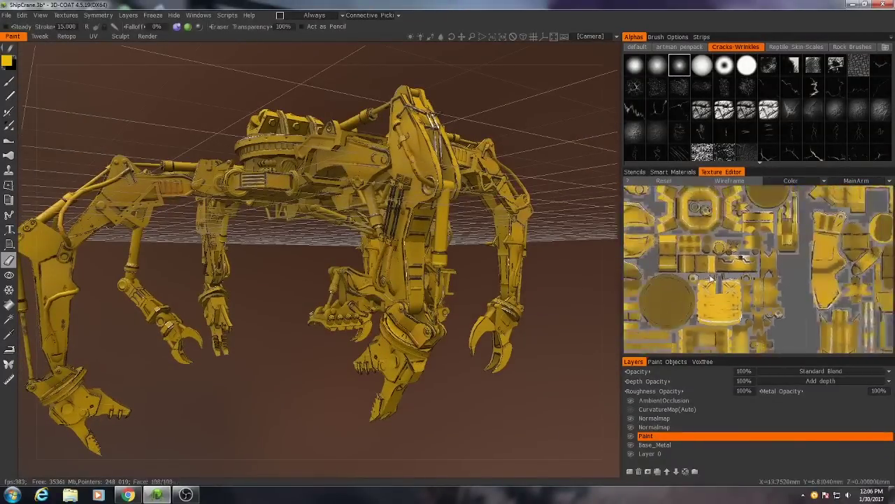
Search the MainArm color map's UV islands for parts to strip to bare metal, ending close on the paired pipe strips.
{"action": "middle_click_drag", "start_coordinate": [745, 259], "coordinate": [739, 308], "text": "alt"}
{"action": "mouse_move", "coordinate": [745, 237]}
{"action": "middle_mouse_down", "text": "alt"}
{"action": "mouse_move", "coordinate": [738, 281]}
{"action": "mouse_move", "coordinate": [725, 252]}
{"action": "mouse_move", "coordinate": [722, 335]}
{"action": "mouse_move", "coordinate": [767, 282]}
{"action": "mouse_move", "coordinate": [797, 210]}
{"action": "middle_mouse_up", "text": "alt"}
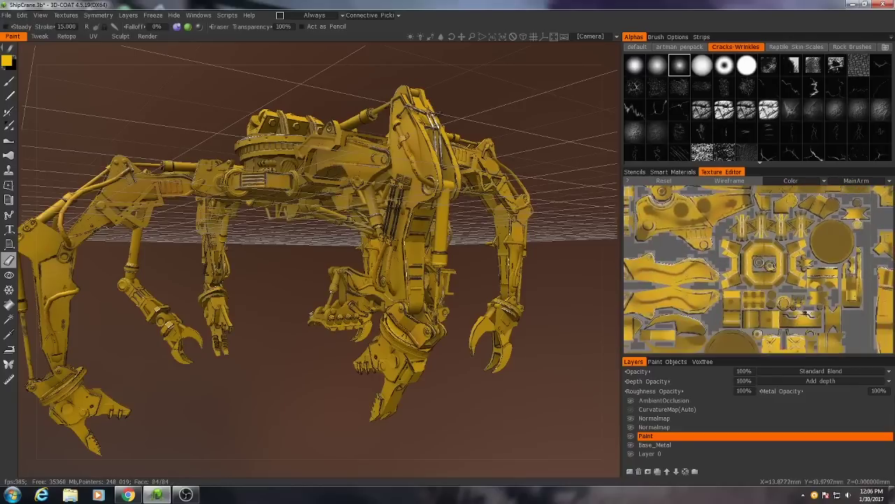
{"action": "middle_click_drag", "start_coordinate": [766, 294], "coordinate": [763, 242]}
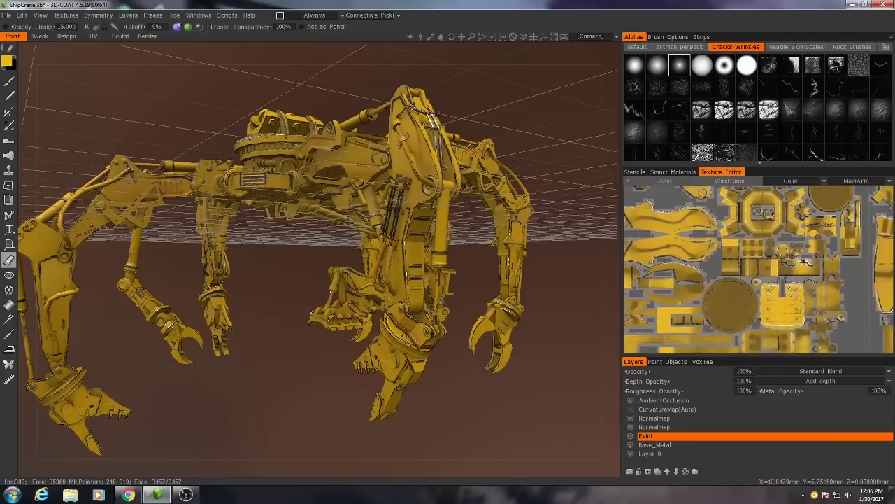
{"action": "middle_click_drag", "start_coordinate": [680, 302], "coordinate": [764, 254], "text": "alt"}
{"action": "middle_click_drag", "start_coordinate": [702, 291], "coordinate": [772, 260], "text": "alt"}
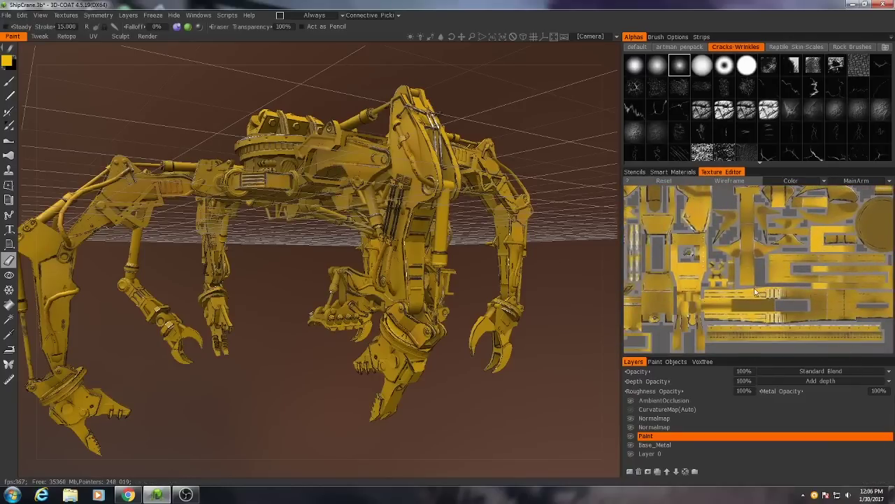
{"action": "scroll", "coordinate": [756, 293], "scroll_direction": "down", "scroll_amount": 2}
{"action": "middle_click_drag", "start_coordinate": [727, 286], "coordinate": [777, 285], "text": "alt"}
{"action": "scroll", "coordinate": [734, 269], "scroll_direction": "up", "scroll_amount": 5}
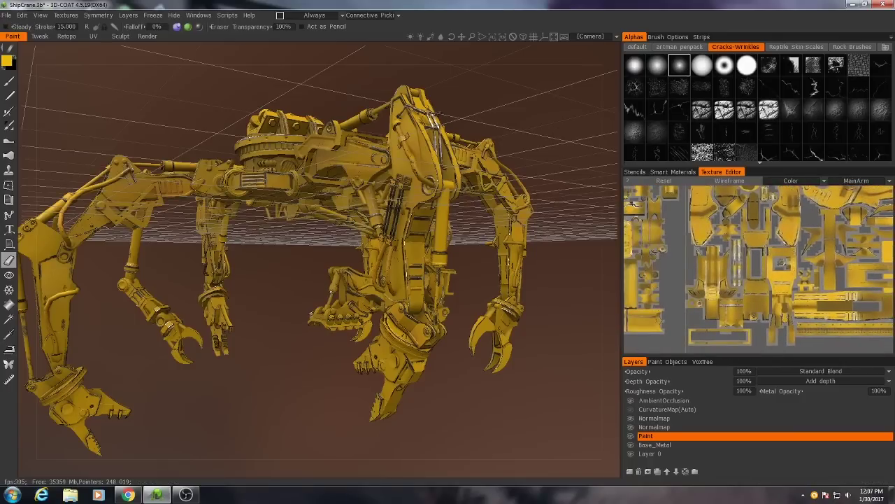
{"action": "scroll", "coordinate": [738, 306], "scroll_direction": "up", "scroll_amount": 3}
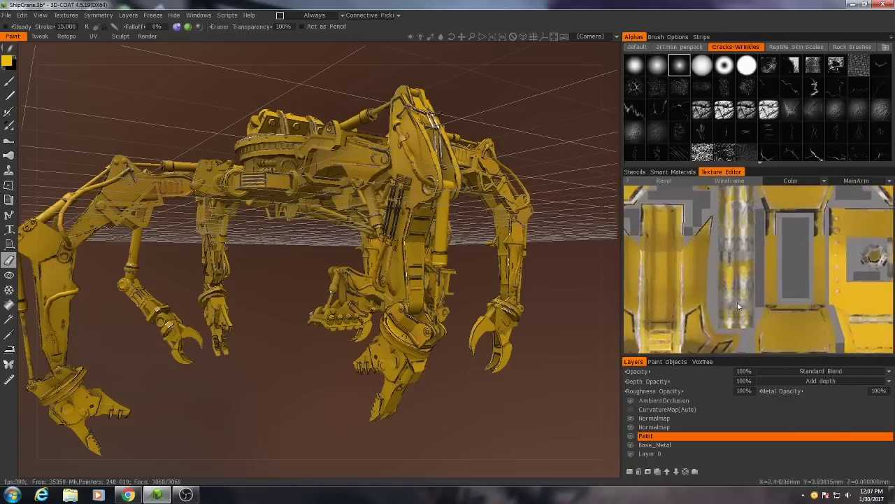
With the Rectangle Lasso, erase the yellow paint from the long paired pipe strips in the MainArm color map.
{"action": "left_click_drag", "start_coordinate": [505, 283], "coordinate": [260, 262], "text": "alt"}
{"action": "middle_click_drag", "start_coordinate": [260, 262], "coordinate": [442, 324], "text": "alt"}
{"action": "scroll", "coordinate": [384, 266], "scroll_direction": "up", "scroll_amount": 3}
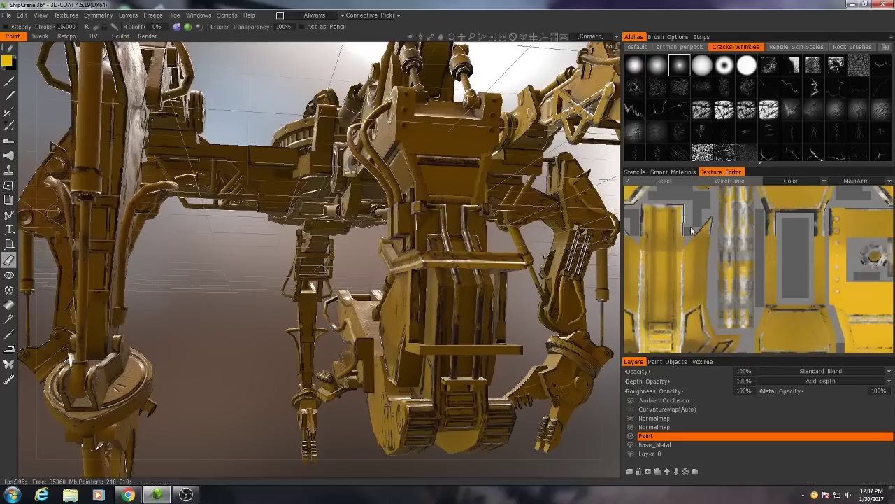
{"action": "mouse_move", "coordinate": [718, 236]}
{"action": "middle_mouse_down"}
{"action": "mouse_move", "coordinate": [713, 257]}
{"action": "mouse_move", "coordinate": [709, 246]}
{"action": "middle_mouse_up"}
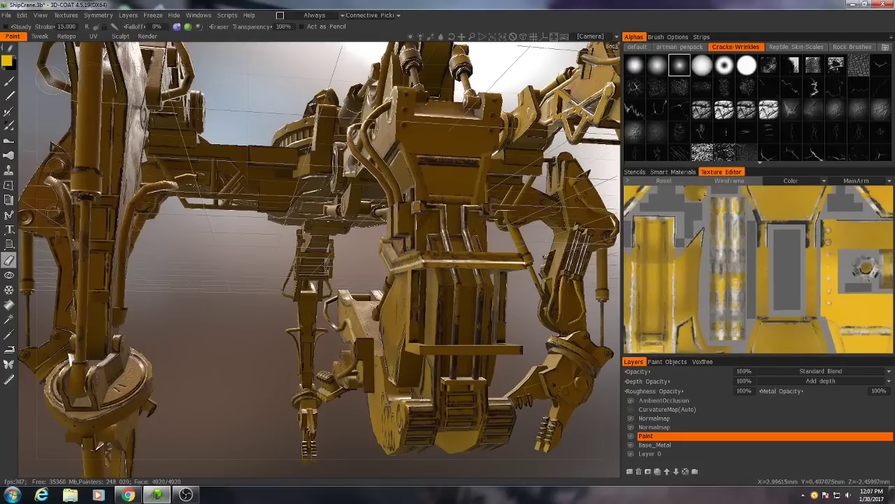
{"action": "mouse_move", "coordinate": [7, 44]}
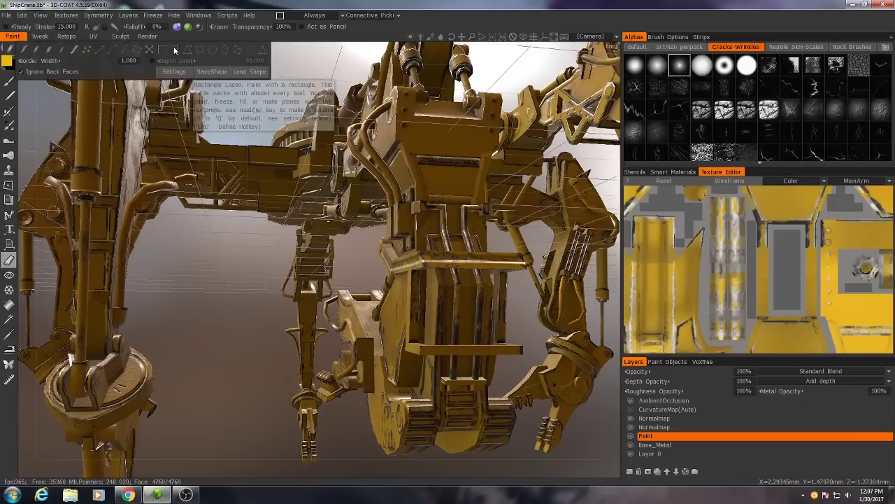
{"action": "left_click", "coordinate": [176, 50]}
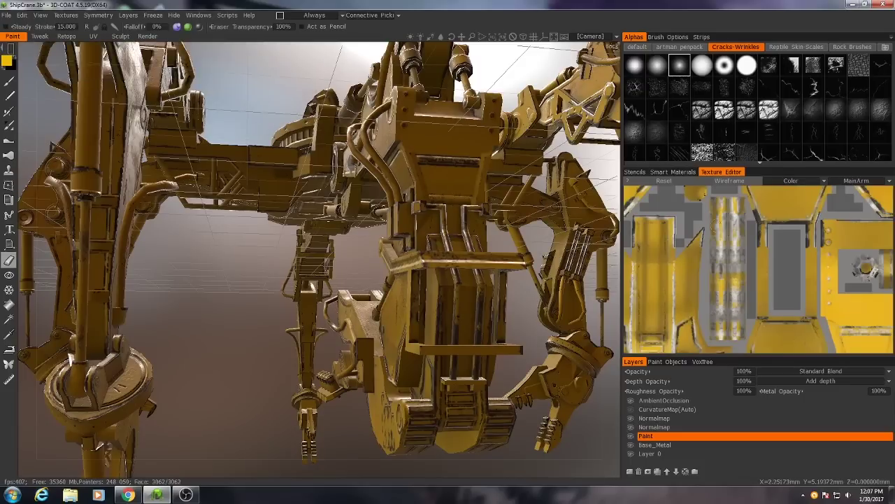
{"action": "left_click_drag", "start_coordinate": [709, 194], "coordinate": [747, 341]}
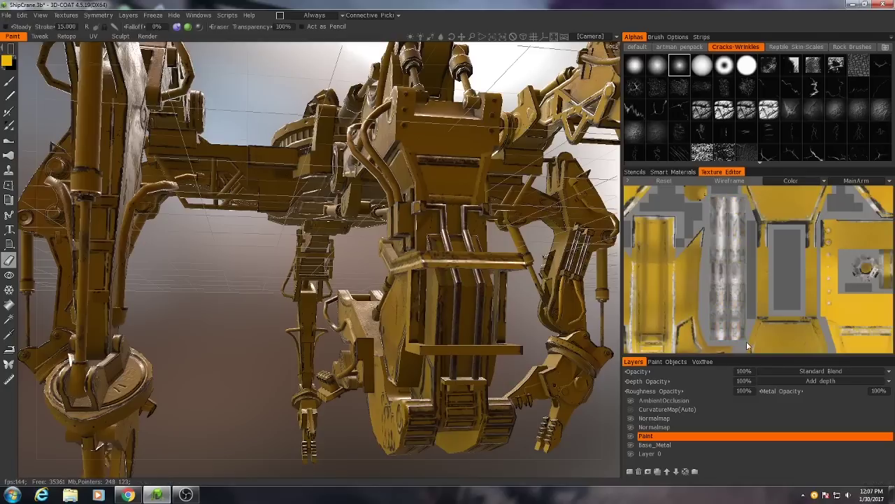
Examine the bare-metal pipes on the front arm and the slotted forearm panel from the front, side and below.
{"action": "left_click_drag", "start_coordinate": [490, 260], "coordinate": [365, 271], "text": "alt"}
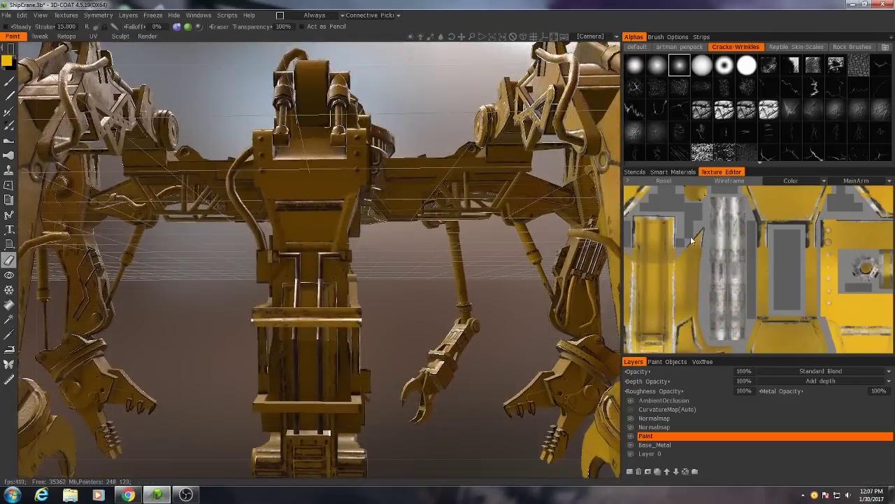
{"action": "scroll", "coordinate": [691, 240], "scroll_direction": "down", "scroll_amount": 3}
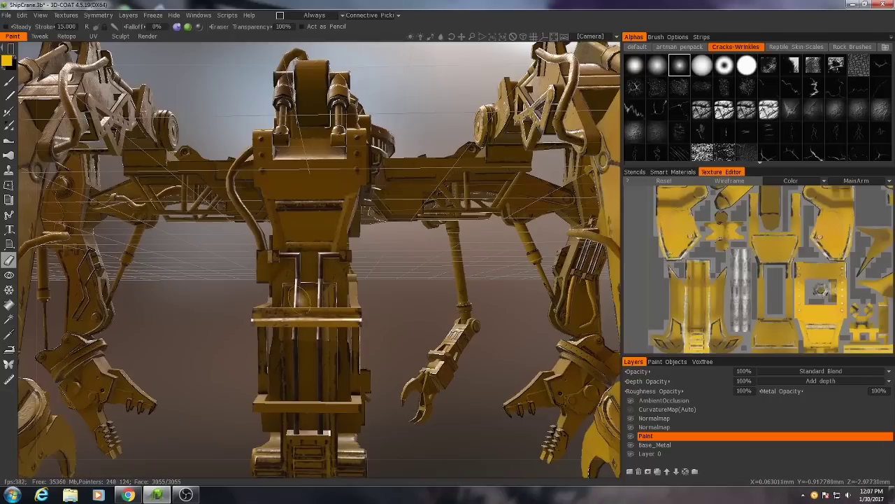
{"action": "left_click_drag", "start_coordinate": [299, 265], "coordinate": [395, 280], "text": "alt"}
{"action": "scroll", "coordinate": [759, 315], "scroll_direction": "down", "scroll_amount": 3}
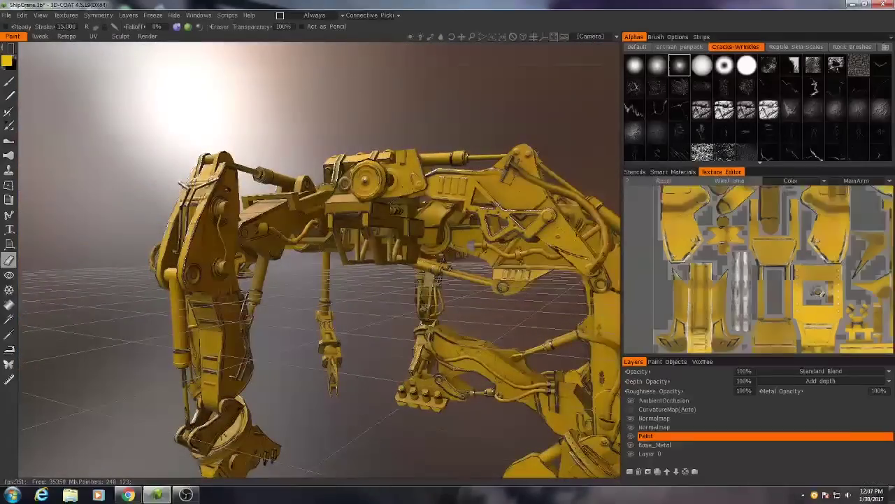
{"action": "left_click_drag", "start_coordinate": [567, 287], "coordinate": [385, 301], "text": "alt"}
{"action": "right_click_drag", "start_coordinate": [489, 291], "coordinate": [546, 298]}
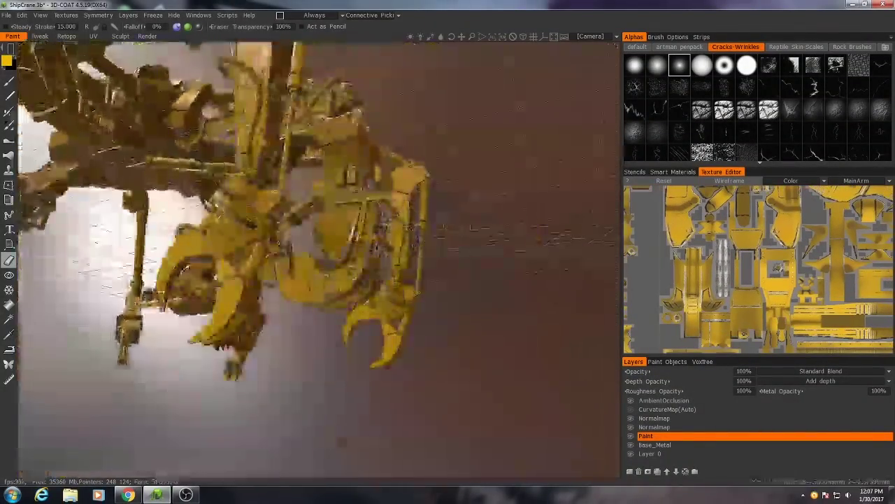
{"action": "left_click_drag", "start_coordinate": [448, 301], "coordinate": [504, 270], "text": "alt"}
{"action": "scroll", "coordinate": [392, 280], "scroll_direction": "up", "scroll_amount": 4}
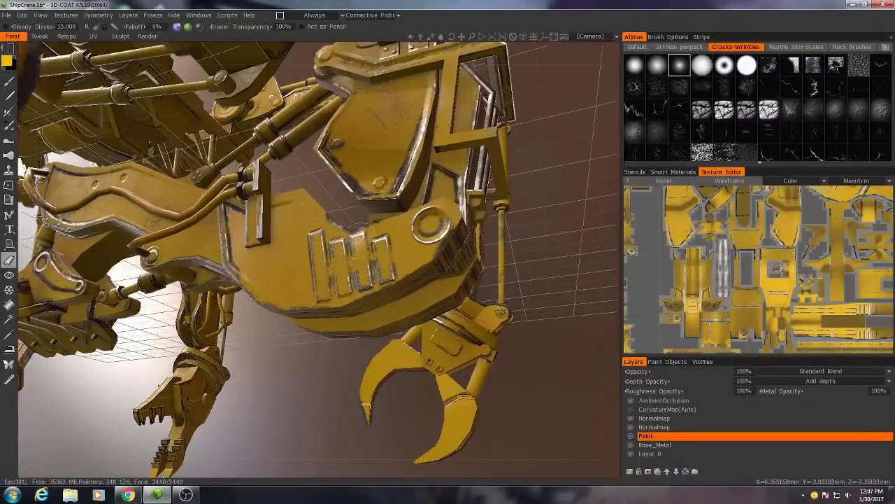
Switch to a lasso shape that fits angled outlines and erase the paint from the slots on the forearm panel's UV island.
{"action": "scroll", "coordinate": [748, 284], "scroll_direction": "down", "scroll_amount": 5}
{"action": "middle_click_drag", "start_coordinate": [724, 245], "coordinate": [749, 280]}
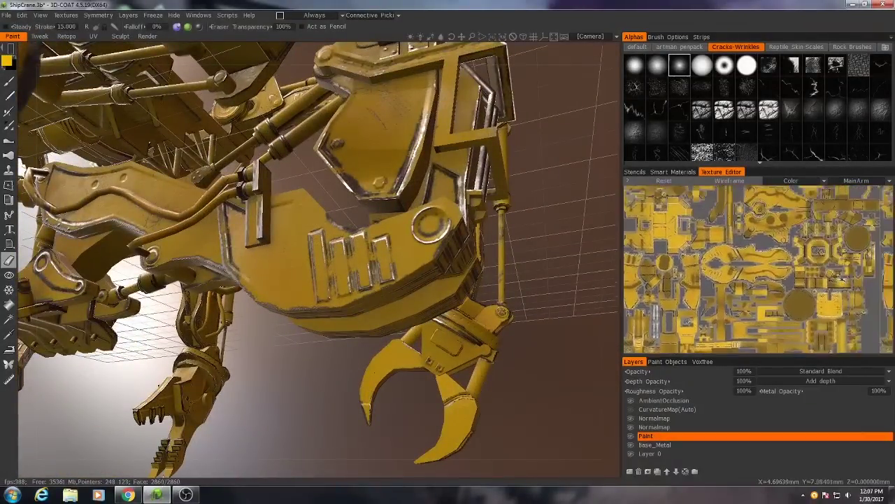
{"action": "scroll", "coordinate": [749, 273], "scroll_direction": "up", "scroll_amount": 3}
{"action": "scroll", "coordinate": [759, 269], "scroll_direction": "up", "scroll_amount": 5}
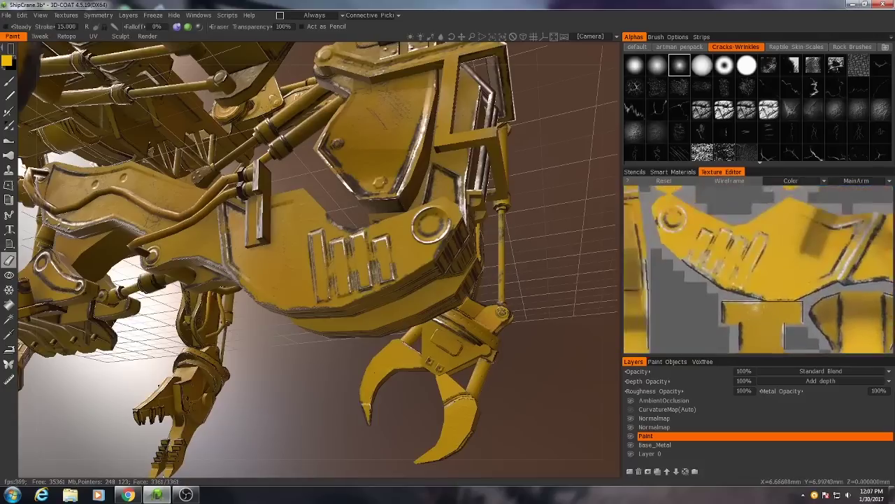
{"action": "middle_click_drag", "start_coordinate": [759, 229], "coordinate": [755, 257]}
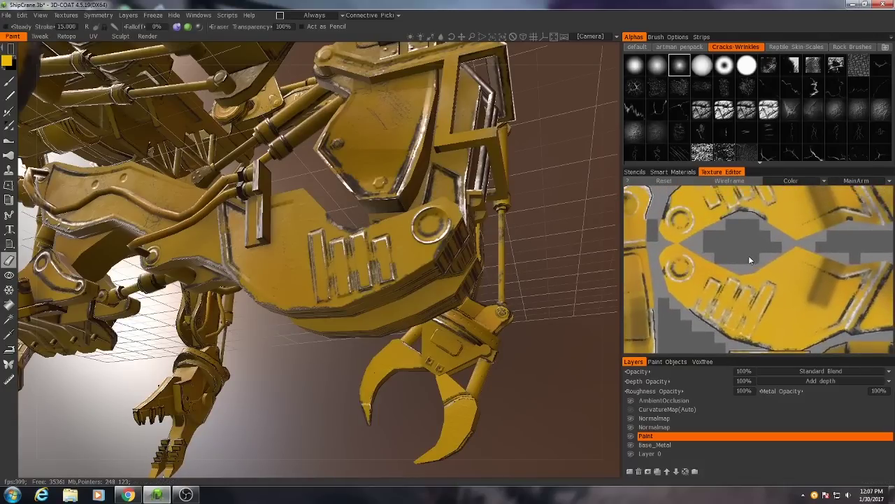
{"action": "mouse_move", "coordinate": [10, 48]}
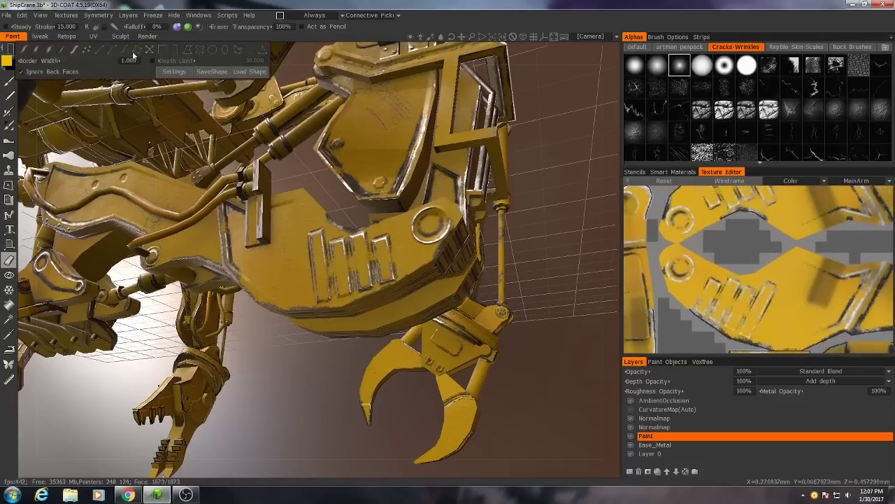
{"action": "left_click", "coordinate": [185, 54]}
{"action": "middle_click_drag", "start_coordinate": [703, 318], "coordinate": [702, 288]}
{"action": "scroll", "coordinate": [720, 272], "scroll_direction": "up", "scroll_amount": 3}
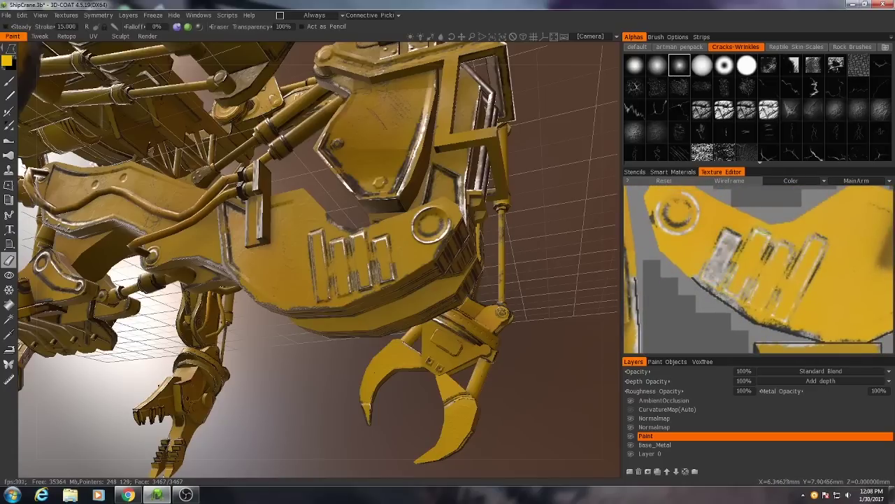
{"action": "left_click_drag", "start_coordinate": [761, 291], "coordinate": [785, 247]}
Erase the paint from the matching slots on the mirrored forearm panel island.
{"action": "scroll", "coordinate": [773, 207], "scroll_direction": "down", "scroll_amount": 1}
{"action": "middle_click_drag", "start_coordinate": [773, 206], "coordinate": [781, 346]}
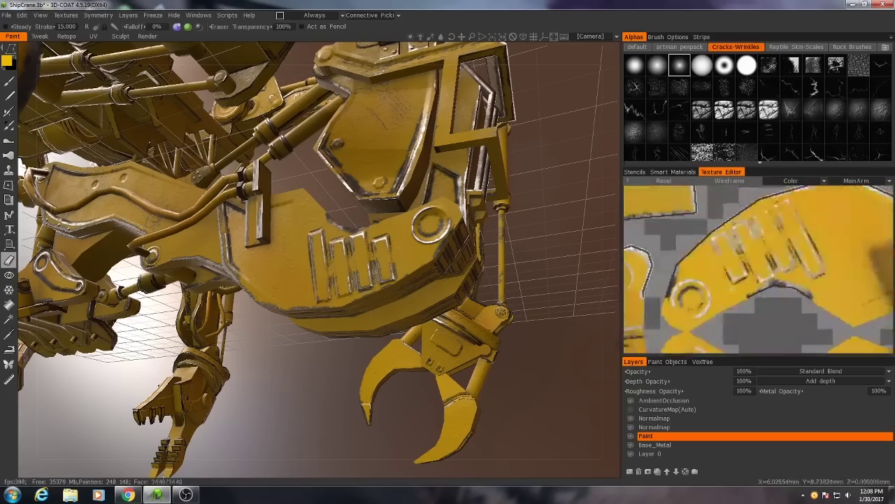
{"action": "mouse_move", "coordinate": [733, 282]}
{"action": "left_mouse_down"}
{"action": "mouse_move", "coordinate": [721, 239]}
{"action": "mouse_move", "coordinate": [765, 276]}
{"action": "left_mouse_up"}
{"action": "left_click_drag", "start_coordinate": [764, 217], "coordinate": [787, 269]}
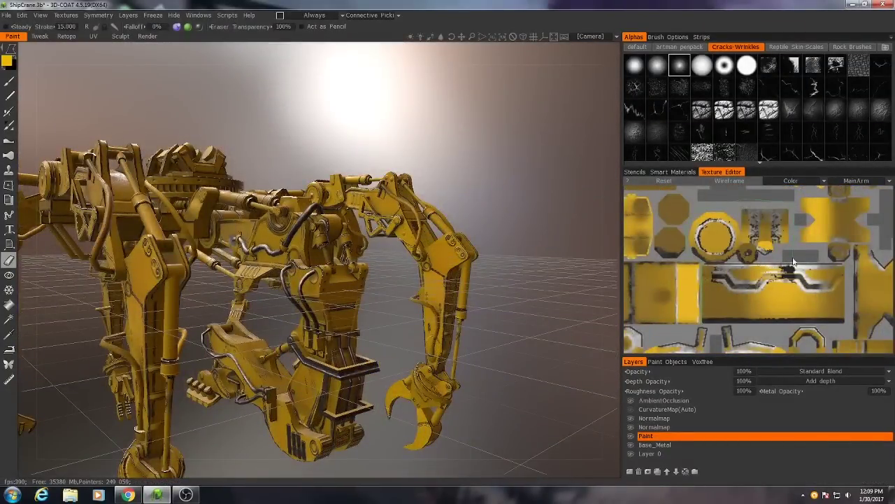
Erase the paint from the grooved rectangular panel, the small bracket and bolt islands, and the plain rectangular panel near them.
{"action": "left_click_drag", "start_coordinate": [794, 262], "coordinate": [701, 324]}
{"action": "scroll", "coordinate": [750, 254], "scroll_direction": "down", "scroll_amount": 4}
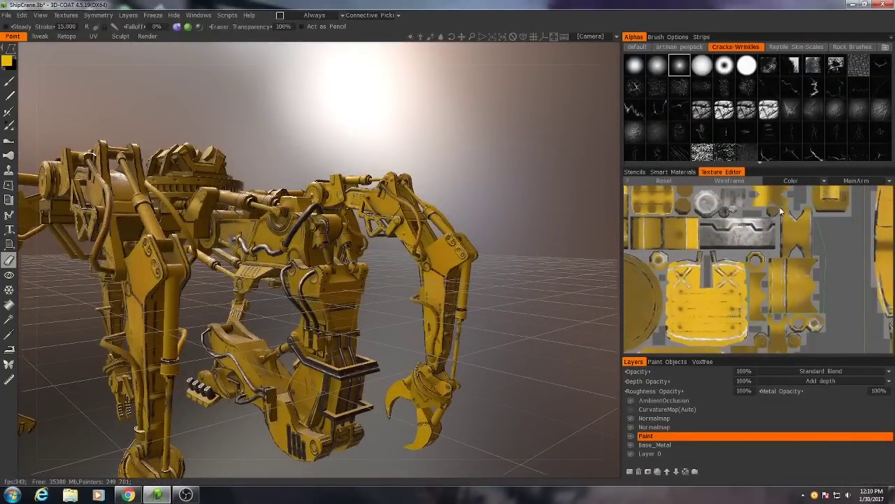
{"action": "scroll", "coordinate": [720, 214], "scroll_direction": "up", "scroll_amount": 3}
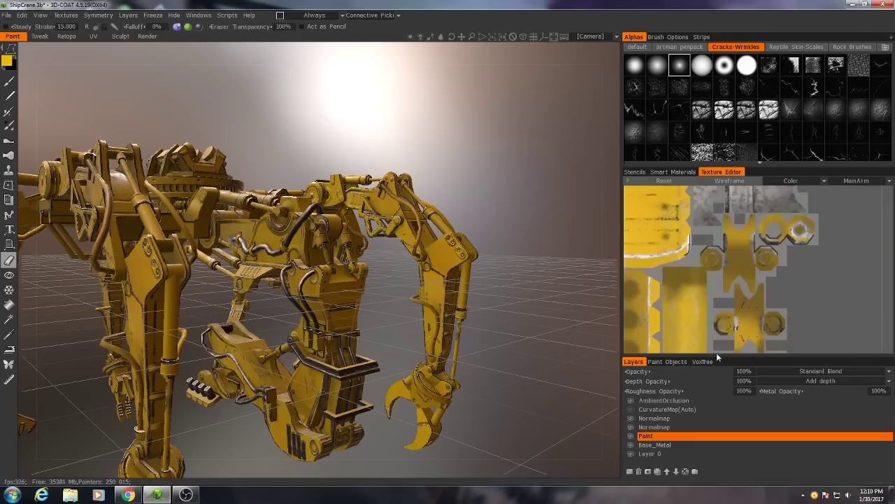
{"action": "left_click_drag", "start_coordinate": [766, 213], "coordinate": [713, 338]}
{"action": "middle_click_drag", "start_coordinate": [715, 343], "coordinate": [734, 214]}
{"action": "left_click_drag", "start_coordinate": [824, 240], "coordinate": [724, 312]}
{"action": "scroll", "coordinate": [727, 294], "scroll_direction": "down", "scroll_amount": 4}
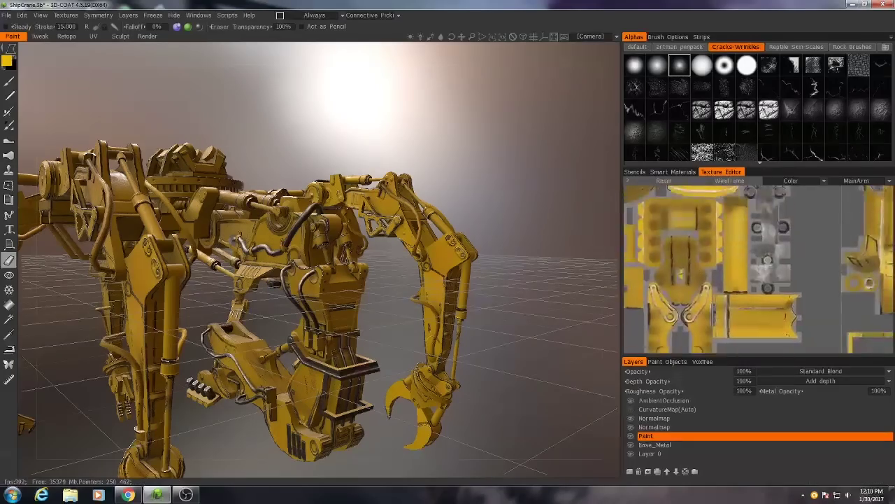
{"action": "scroll", "coordinate": [707, 266], "scroll_direction": "up", "scroll_amount": 3}
{"action": "mouse_move", "coordinate": [701, 249]}
{"action": "left_mouse_down"}
{"action": "mouse_move", "coordinate": [827, 251]}
{"action": "mouse_move", "coordinate": [703, 322]}
{"action": "left_mouse_up"}
Erase the paint from the octagonal turret base island and the small islands surrounding it, and save the scene.
{"action": "mouse_move", "coordinate": [455, 327]}
{"action": "left_mouse_down", "text": "alt"}
{"action": "mouse_move", "coordinate": [531, 308]}
{"action": "mouse_move", "coordinate": [350, 308]}
{"action": "left_mouse_up", "text": "alt"}
{"action": "scroll", "coordinate": [727, 269], "scroll_direction": "down", "scroll_amount": 3}
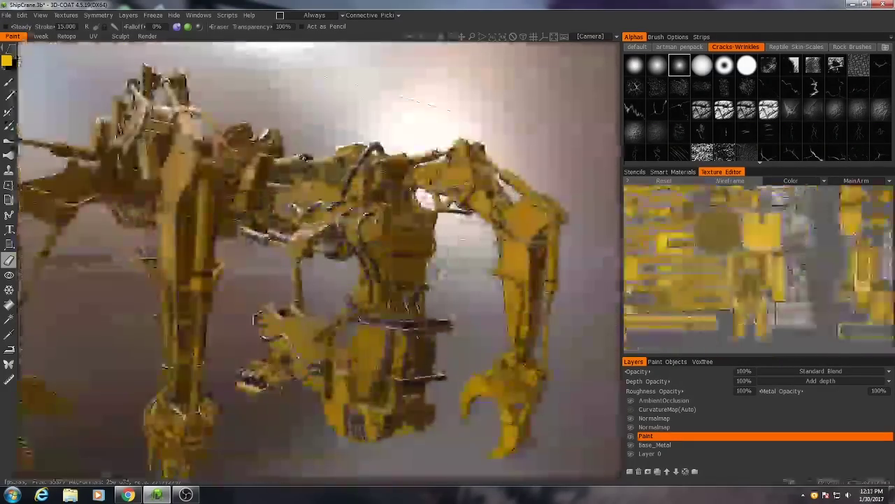
{"action": "scroll", "coordinate": [721, 259], "scroll_direction": "up", "scroll_amount": 3}
{"action": "left_click_drag", "start_coordinate": [420, 245], "coordinate": [476, 314], "text": "alt"}
{"action": "scroll", "coordinate": [700, 241], "scroll_direction": "down", "scroll_amount": 3}
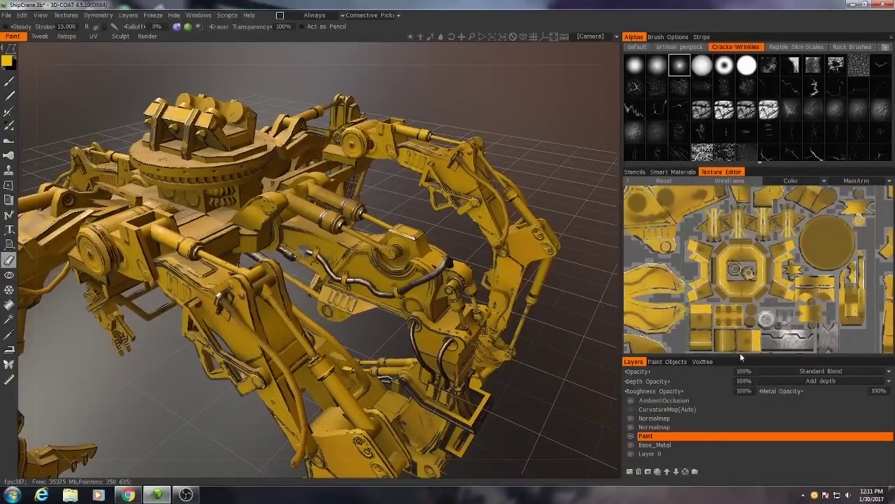
{"action": "left_click_drag", "start_coordinate": [710, 206], "coordinate": [798, 297]}
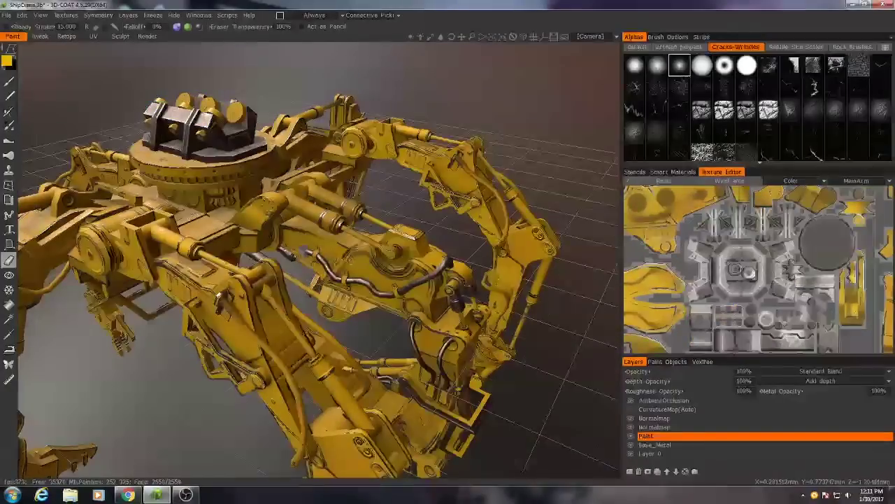
{"action": "key", "text": "ctrl+s"}
Erase the paint from the scalloped-edge island beneath the ribbed plate in the color map.
{"action": "scroll", "coordinate": [748, 273], "scroll_direction": "down", "scroll_amount": 3}
{"action": "left_click_drag", "start_coordinate": [420, 336], "coordinate": [476, 238], "text": "alt"}
{"action": "scroll", "coordinate": [703, 297], "scroll_direction": "up", "scroll_amount": 3}
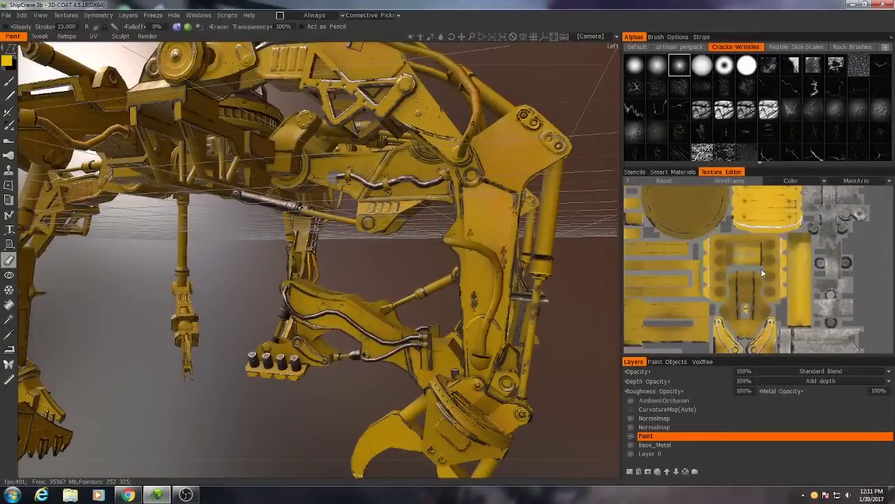
{"action": "left_click_drag", "start_coordinate": [780, 240], "coordinate": [705, 301]}
Erase the paint from the ribbed, notched plate island beside the large disc, and check the crane from above.
{"action": "left_click_drag", "start_coordinate": [419, 294], "coordinate": [287, 375], "text": "alt"}
{"action": "middle_click_drag", "start_coordinate": [727, 234], "coordinate": [711, 301], "text": "alt"}
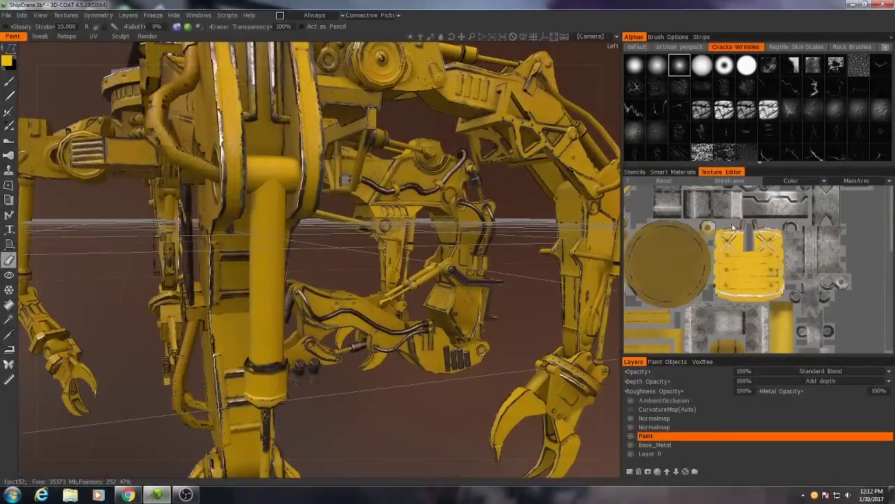
{"action": "left_click_drag", "start_coordinate": [706, 300], "coordinate": [788, 227]}
{"action": "left_click_drag", "start_coordinate": [434, 280], "coordinate": [317, 277], "text": "alt"}
{"action": "left_click_drag", "start_coordinate": [418, 246], "coordinate": [349, 272], "text": "alt"}
{"action": "middle_click_drag", "start_coordinate": [371, 315], "coordinate": [327, 289]}
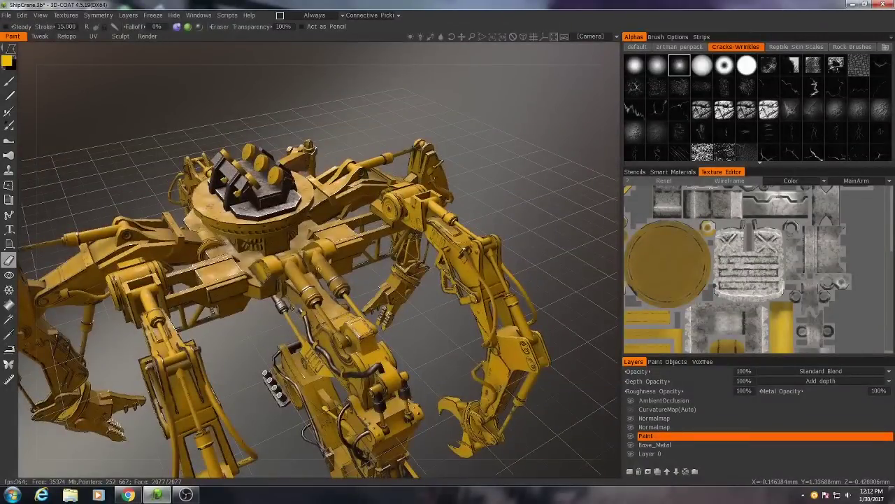
Bring the whole MainArm color map into view and widen the Texture Editor area.
{"action": "scroll", "coordinate": [834, 282], "scroll_direction": "down", "scroll_amount": 5}
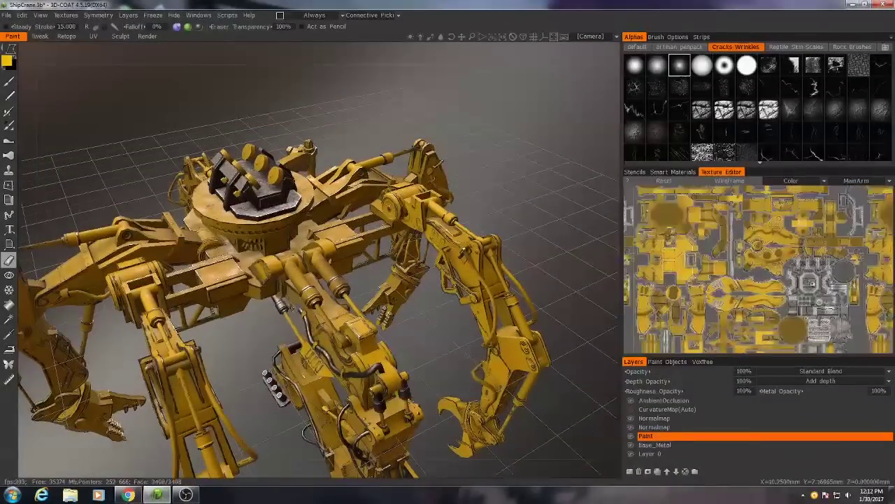
{"action": "scroll", "coordinate": [772, 280], "scroll_direction": "up", "scroll_amount": 2}
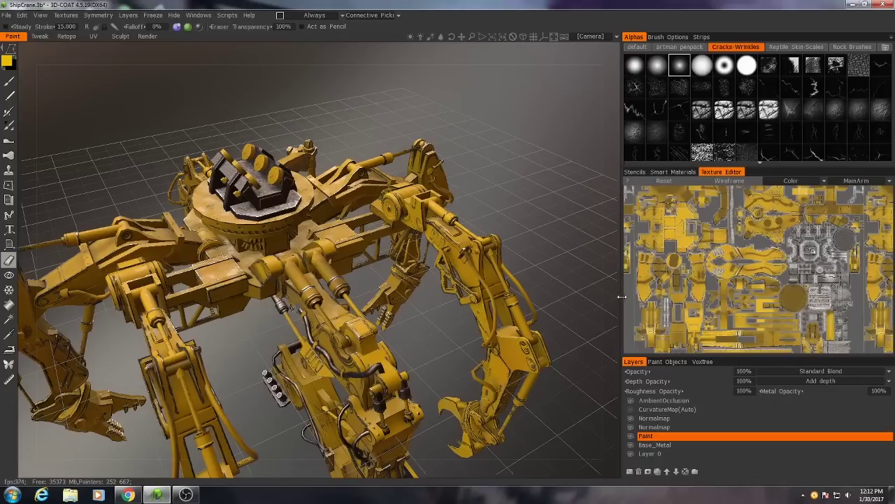
{"action": "left_click_drag", "start_coordinate": [619, 295], "coordinate": [600, 292]}
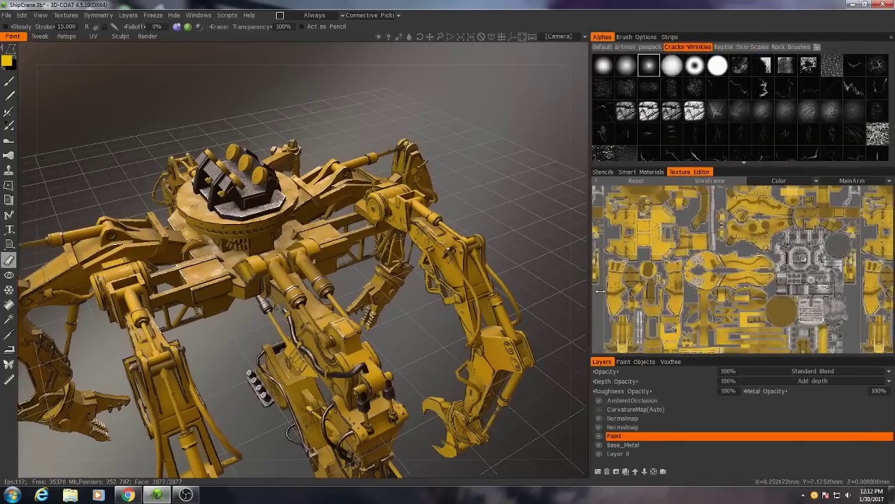
{"action": "middle_click_drag", "start_coordinate": [745, 294], "coordinate": [734, 276]}
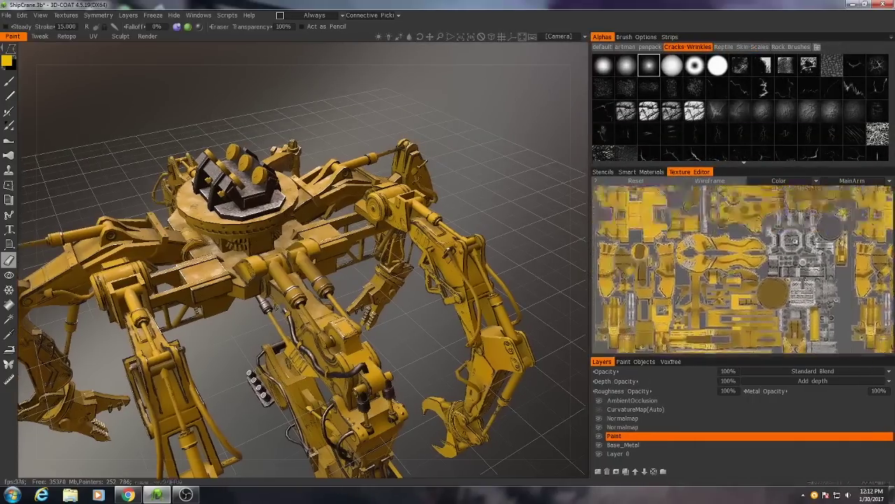
{"action": "left_click", "coordinate": [717, 183]}
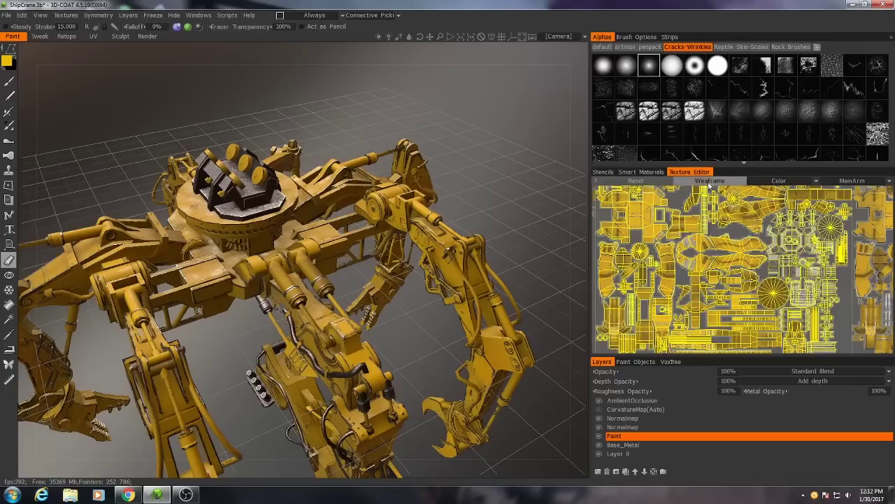
{"action": "left_click", "coordinate": [708, 180]}
{"action": "scroll", "coordinate": [747, 254], "scroll_direction": "up", "scroll_amount": 2}
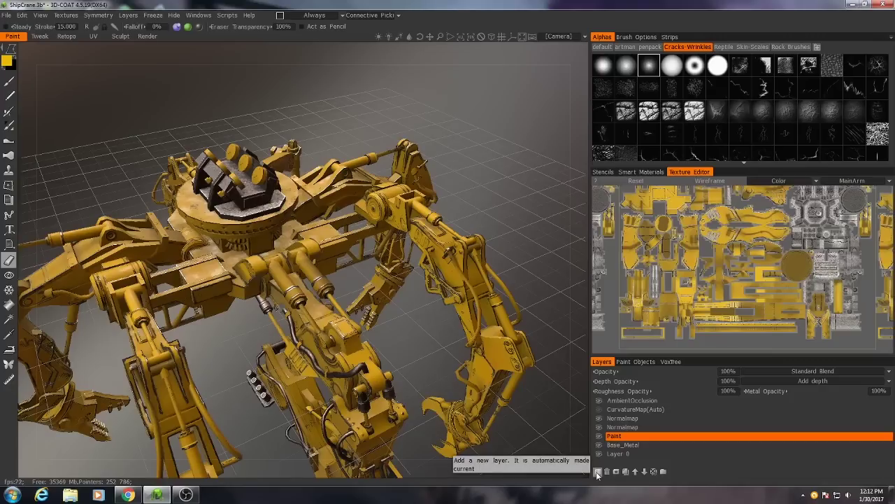
Add a new layer above the Paint layer and name it Highlight.
{"action": "double_click", "coordinate": [619, 436]}
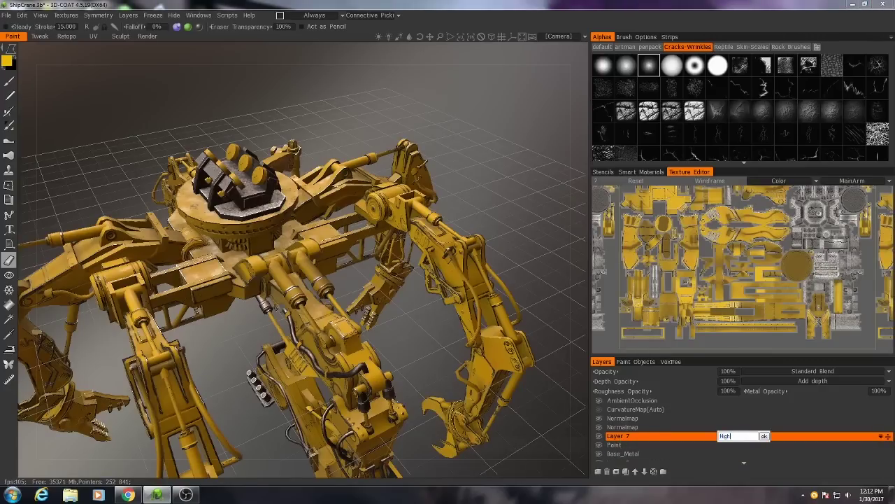
{"action": "key", "text": "Return"}
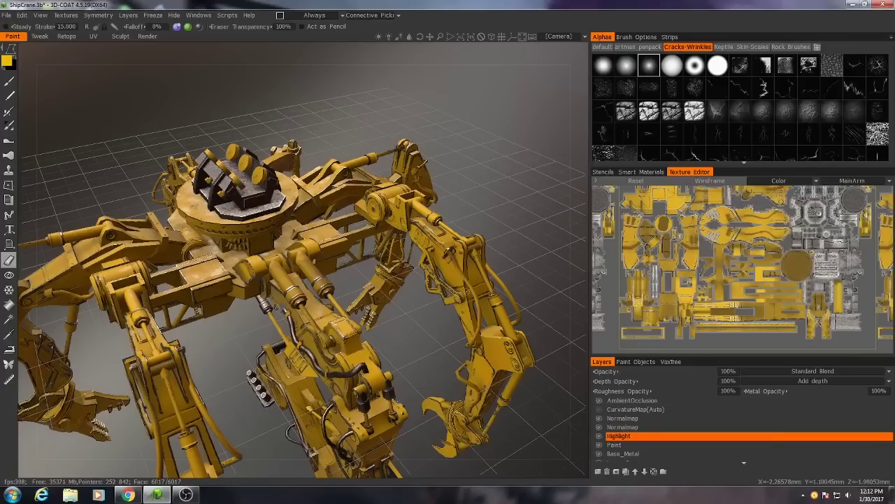
Set up the paint brush with a bright blue color and the solid round alpha.
{"action": "left_click", "coordinate": [7, 82]}
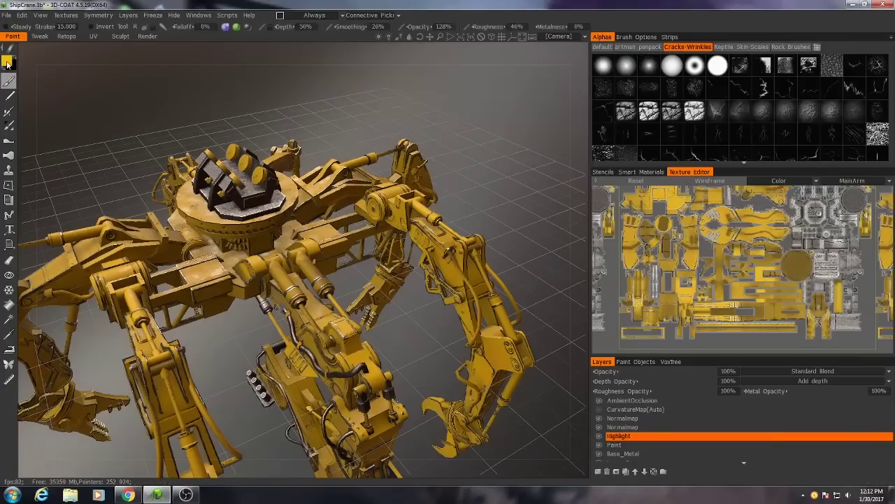
{"action": "left_click", "coordinate": [7, 63]}
{"action": "left_click_drag", "start_coordinate": [308, 184], "coordinate": [325, 168]}
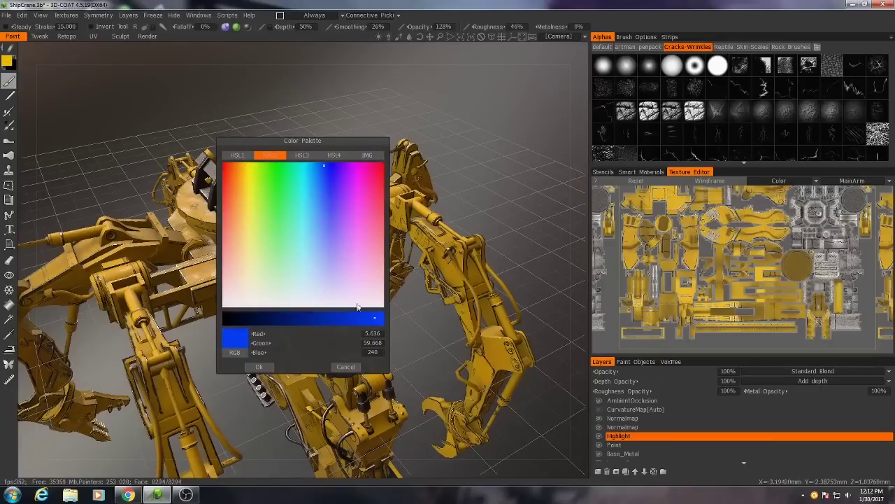
{"action": "left_click_drag", "start_coordinate": [364, 317], "coordinate": [402, 321]}
{"action": "left_click", "coordinate": [258, 366]}
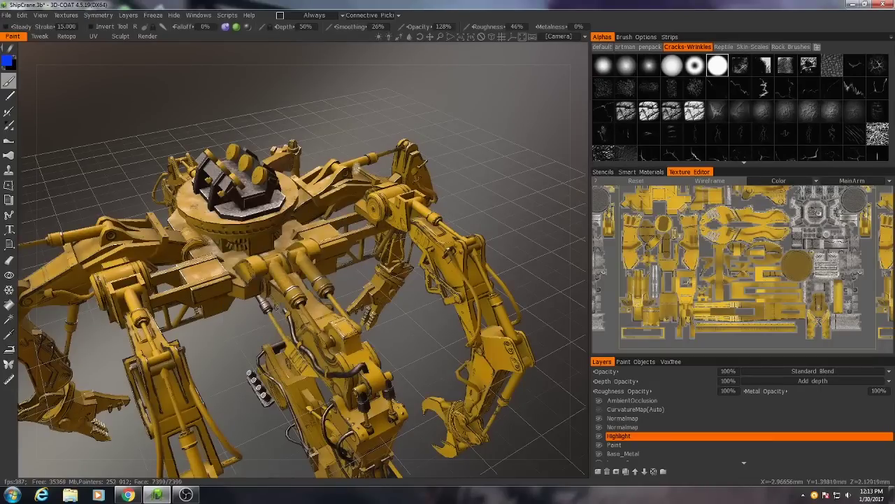
Mark the two thick hydraulic cylinders at the base of the front arm with short blue strokes.
{"action": "right_click_drag", "start_coordinate": [310, 254], "coordinate": [338, 294]}
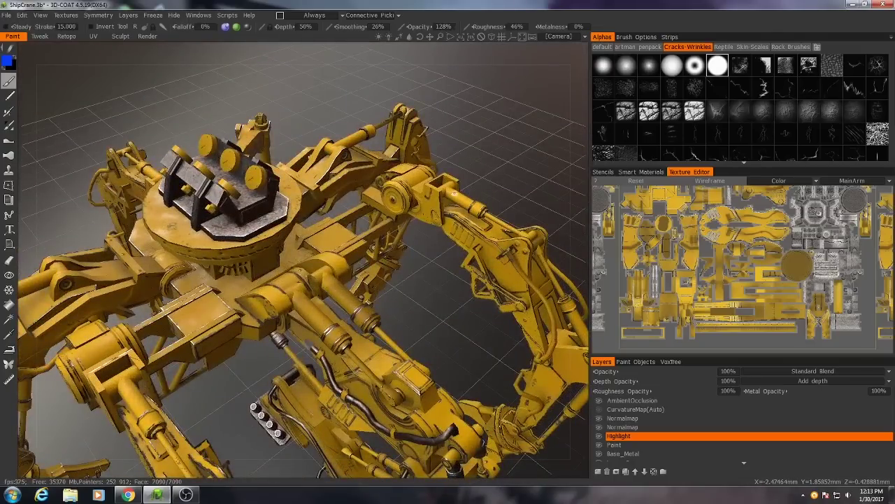
{"action": "middle_click_drag", "start_coordinate": [451, 260], "coordinate": [434, 247]}
{"action": "scroll", "coordinate": [495, 338], "scroll_direction": "up", "scroll_amount": 4}
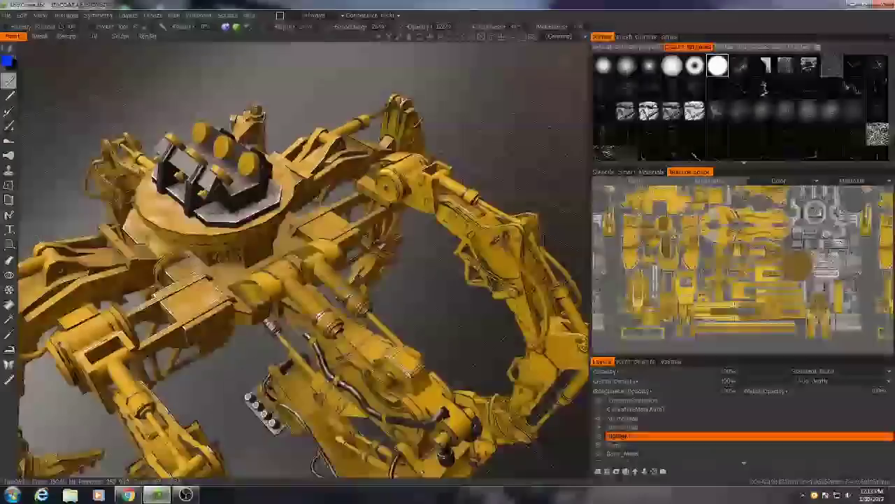
{"action": "scroll", "coordinate": [353, 298], "scroll_direction": "up", "scroll_amount": 3}
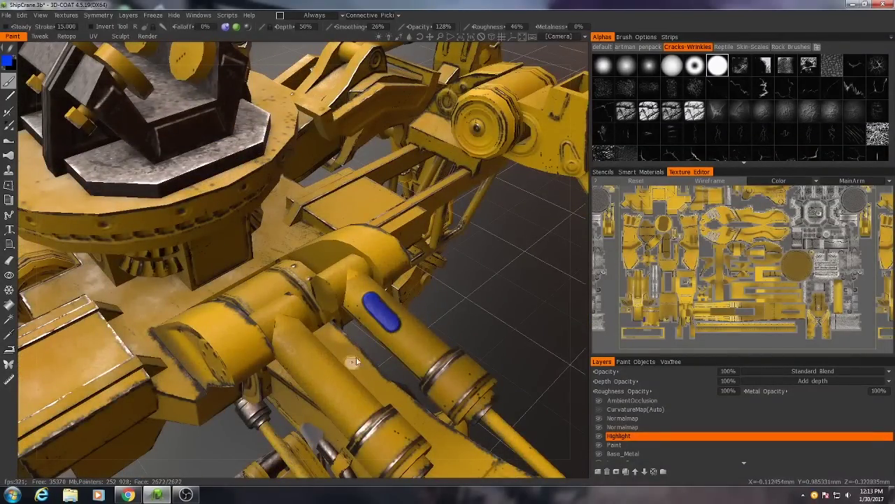
{"action": "scroll", "coordinate": [435, 325], "scroll_direction": "down", "scroll_amount": 4}
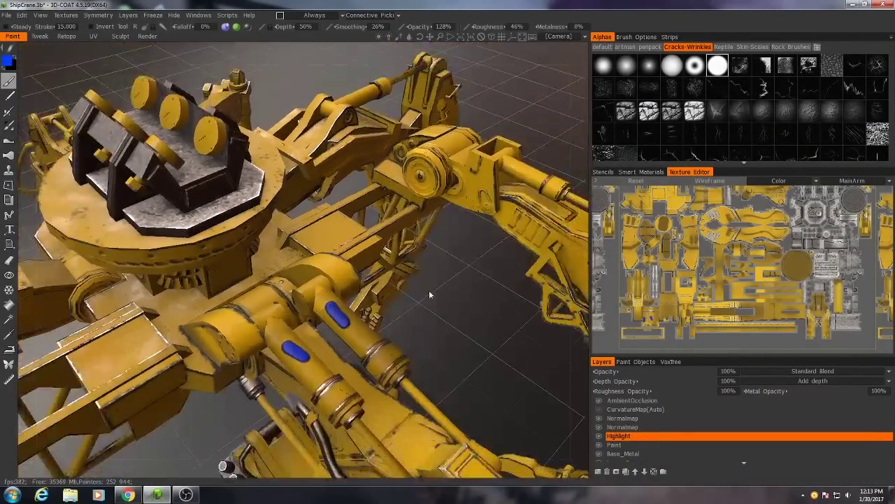
Mark the cylinders on the underside of the front arm with blue strokes.
{"action": "mouse_move", "coordinate": [430, 294]}
{"action": "left_mouse_down", "text": "alt"}
{"action": "mouse_move", "coordinate": [412, 217]}
{"action": "mouse_move", "coordinate": [364, 189]}
{"action": "mouse_move", "coordinate": [335, 133]}
{"action": "left_mouse_up", "text": "alt"}
{"action": "scroll", "coordinate": [413, 217], "scroll_direction": "down", "scroll_amount": 2}
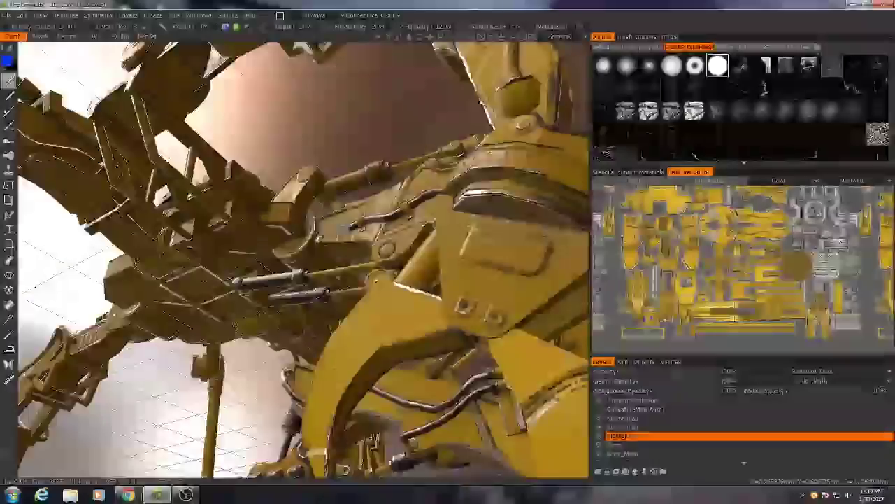
{"action": "scroll", "coordinate": [336, 258], "scroll_direction": "up", "scroll_amount": 4}
{"action": "left_click_drag", "start_coordinate": [332, 250], "coordinate": [309, 271]}
{"action": "scroll", "coordinate": [392, 262], "scroll_direction": "down", "scroll_amount": 4}
{"action": "left_click_drag", "start_coordinate": [427, 245], "coordinate": [375, 318], "text": "alt"}
{"action": "middle_click_drag", "start_coordinate": [549, 294], "coordinate": [455, 275], "text": "alt"}
{"action": "left_click_drag", "start_coordinate": [454, 275], "coordinate": [483, 245], "text": "alt"}
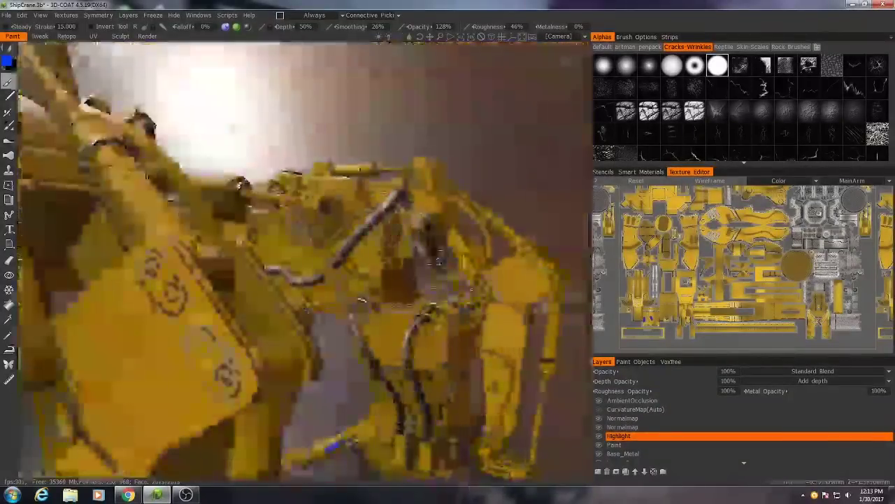
{"action": "scroll", "coordinate": [392, 266], "scroll_direction": "up", "scroll_amount": 4}
{"action": "left_click_drag", "start_coordinate": [363, 273], "coordinate": [344, 284], "text": "alt"}
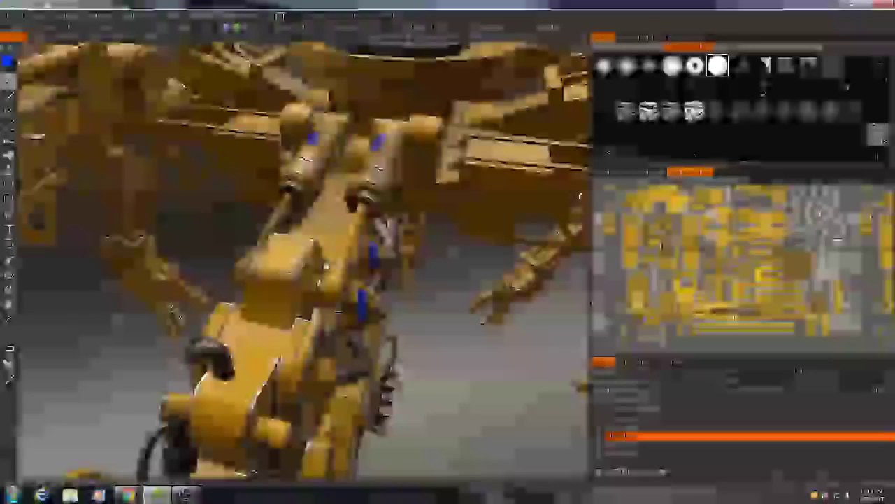
Mark the toothed turret ring and the part beneath it in blue, and locate the ring's strip in the color map.
{"action": "right_click_drag", "start_coordinate": [298, 245], "coordinate": [299, 312], "text": "alt"}
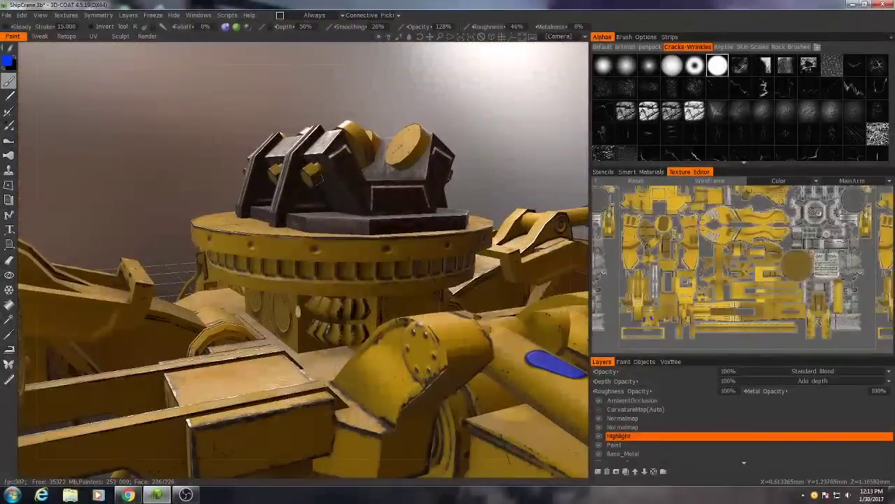
{"action": "right_click_drag", "start_coordinate": [392, 280], "coordinate": [378, 245], "text": "alt"}
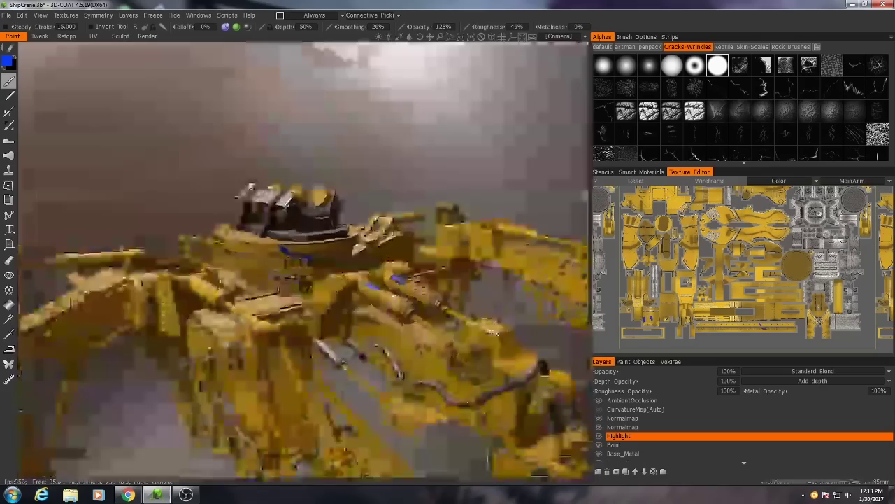
{"action": "left_click_drag", "start_coordinate": [378, 245], "coordinate": [358, 331], "text": "alt"}
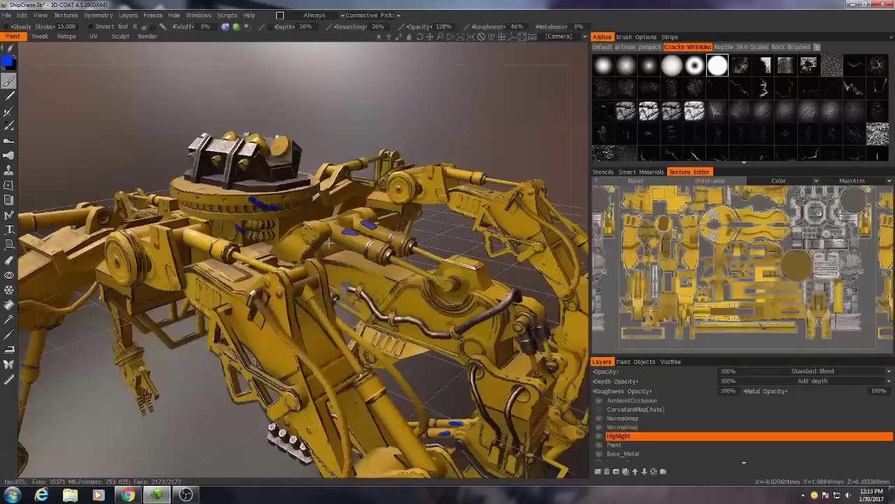
{"action": "left_click_drag", "start_coordinate": [326, 262], "coordinate": [539, 282], "text": "alt"}
{"action": "scroll", "coordinate": [803, 270], "scroll_direction": "up", "scroll_amount": 6}
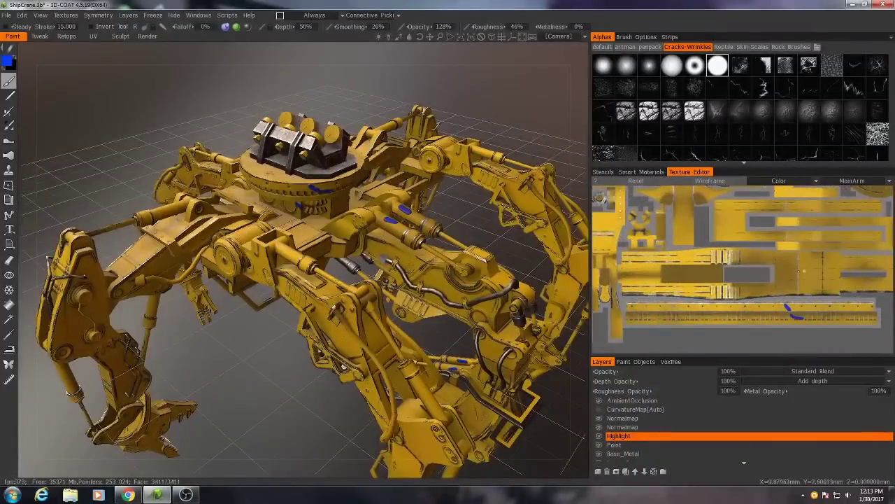
Mark the hydraulic cylinders and side pipes of the other arms and the round turret discs with blue strokes.
{"action": "left_click_drag", "start_coordinate": [324, 299], "coordinate": [327, 268], "text": "alt"}
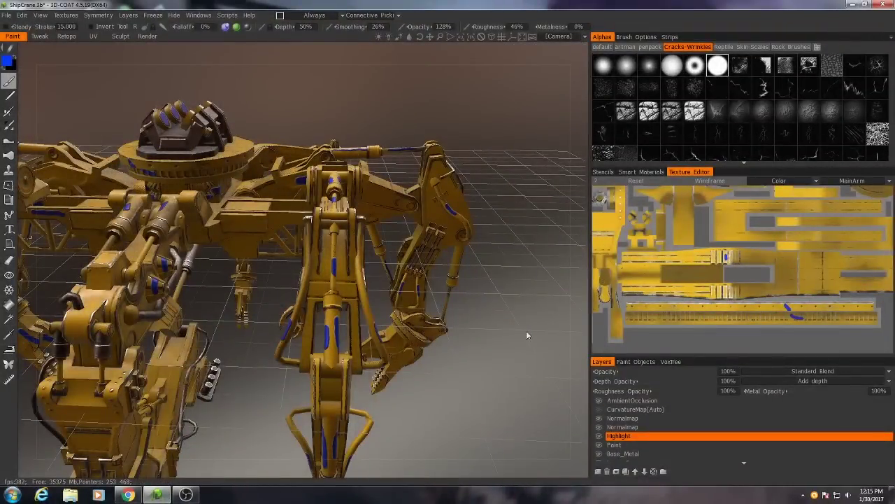
{"action": "middle_click_drag", "start_coordinate": [329, 280], "coordinate": [378, 296], "text": "alt"}
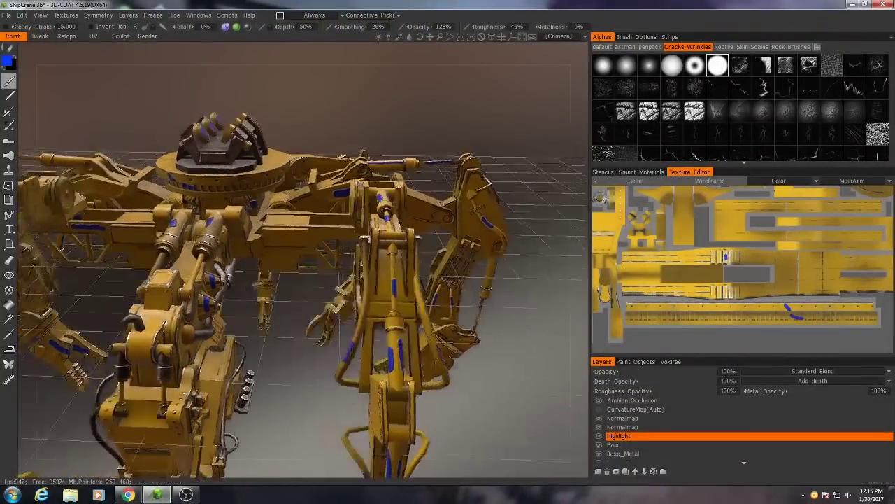
On the Paint layer, erase the paint from the long toothed turret ring strip in the color map.
{"action": "left_click", "coordinate": [607, 444]}
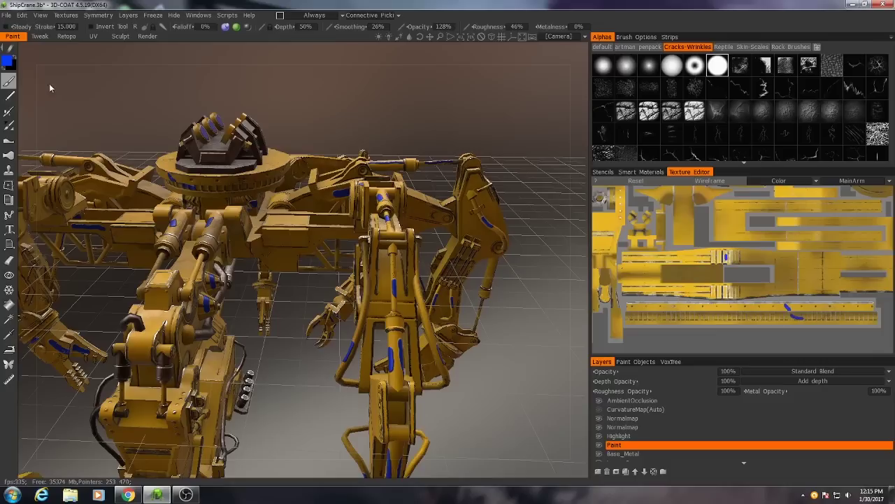
{"action": "left_click", "coordinate": [9, 260]}
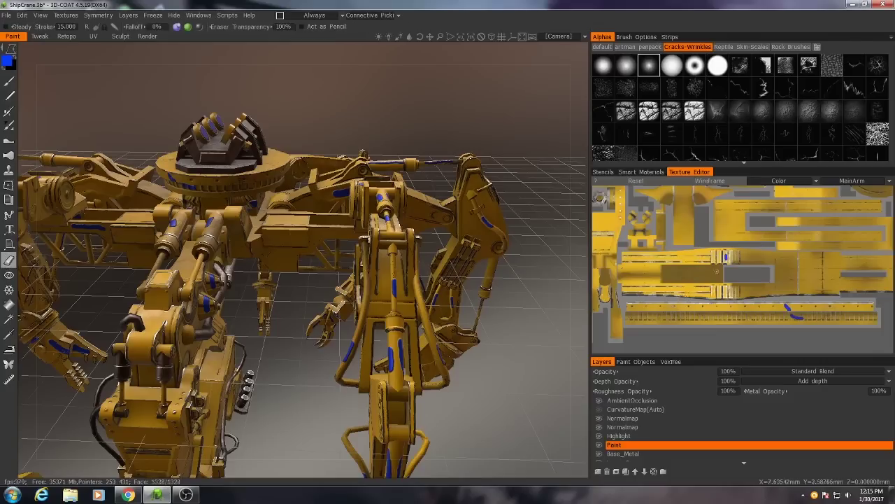
{"action": "middle_click_drag", "start_coordinate": [717, 271], "coordinate": [713, 258], "text": "alt"}
{"action": "left_click_drag", "start_coordinate": [621, 282], "coordinate": [879, 315]}
{"action": "left_click_drag", "start_coordinate": [294, 280], "coordinate": [435, 245], "text": "alt"}
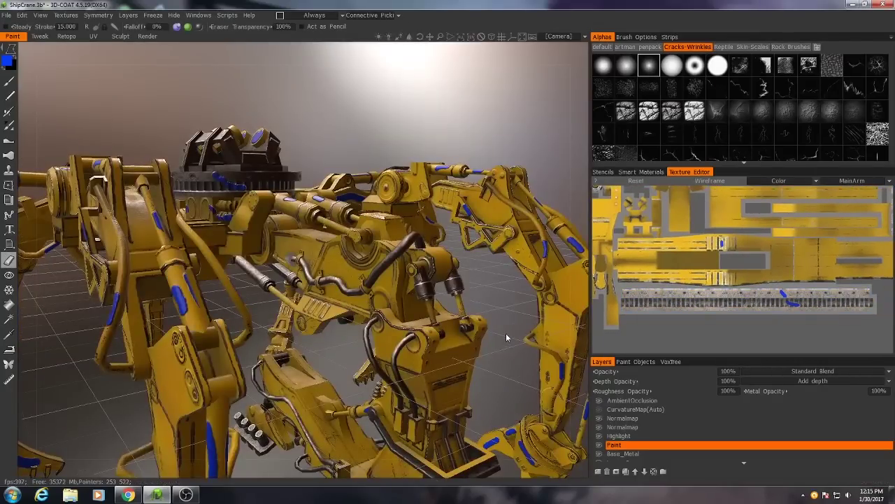